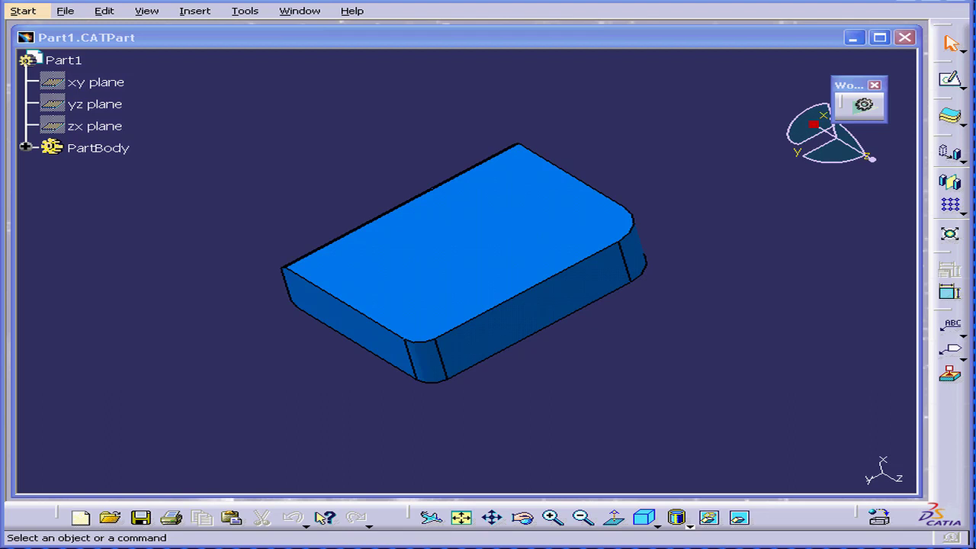
- Open the Tools menu in the menu bar to reach the application Options
{"action": "left_click", "coordinate": [250, 11]}
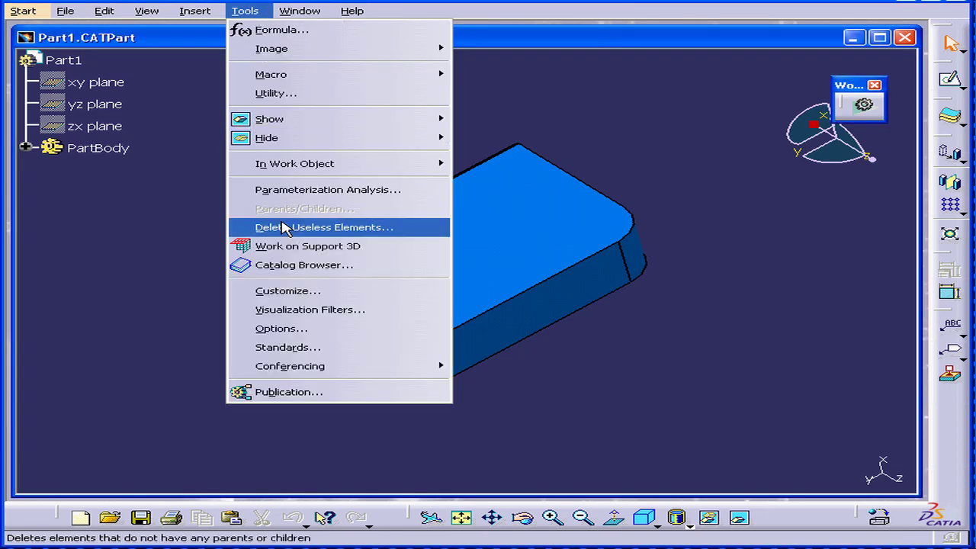
- Open the Options dialog and drag it up and to the right over the part
{"action": "left_click", "coordinate": [296, 329]}
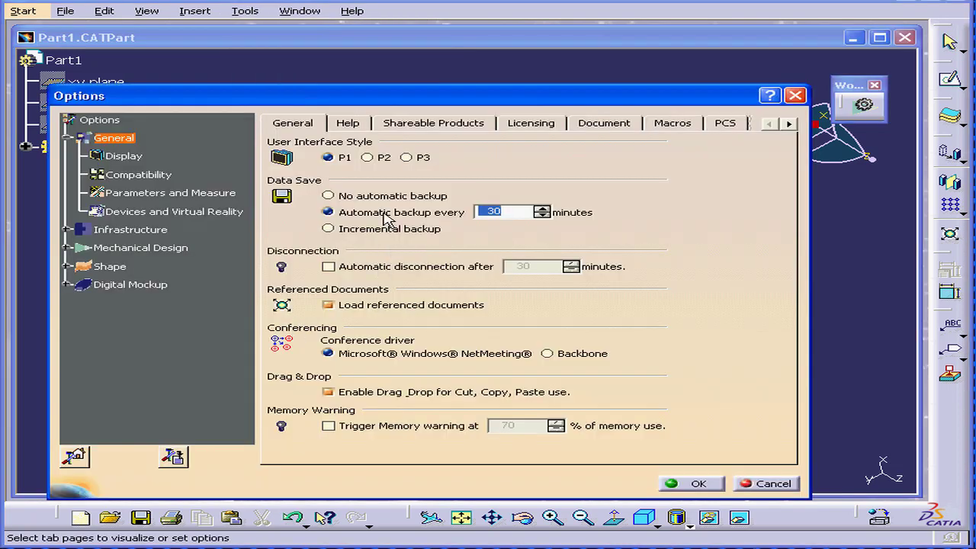
{"action": "left_click_drag", "start_coordinate": [376, 100], "coordinate": [414, 57]}
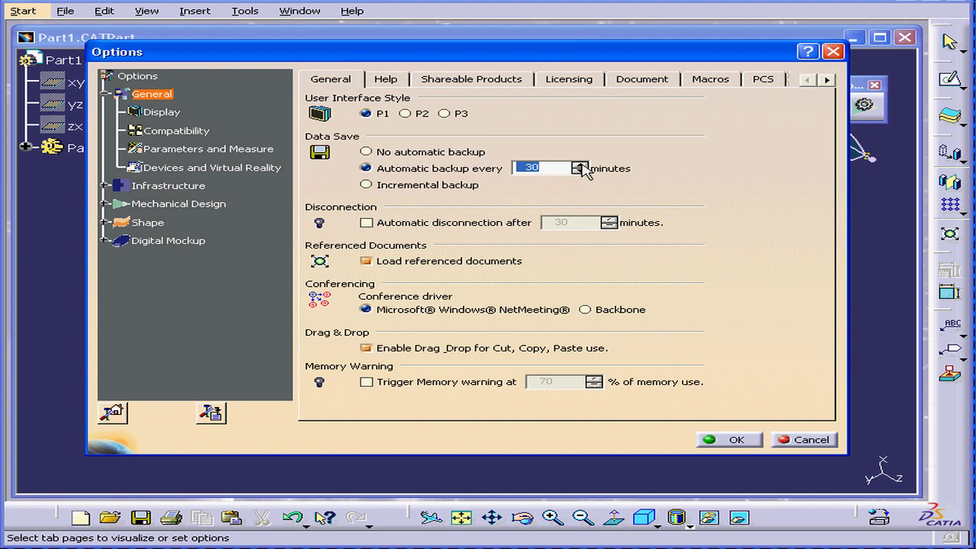
- Set automatic backup to every 29 minutes, confirm the warning, and go to Display settings
{"action": "left_click", "coordinate": [581, 172]}
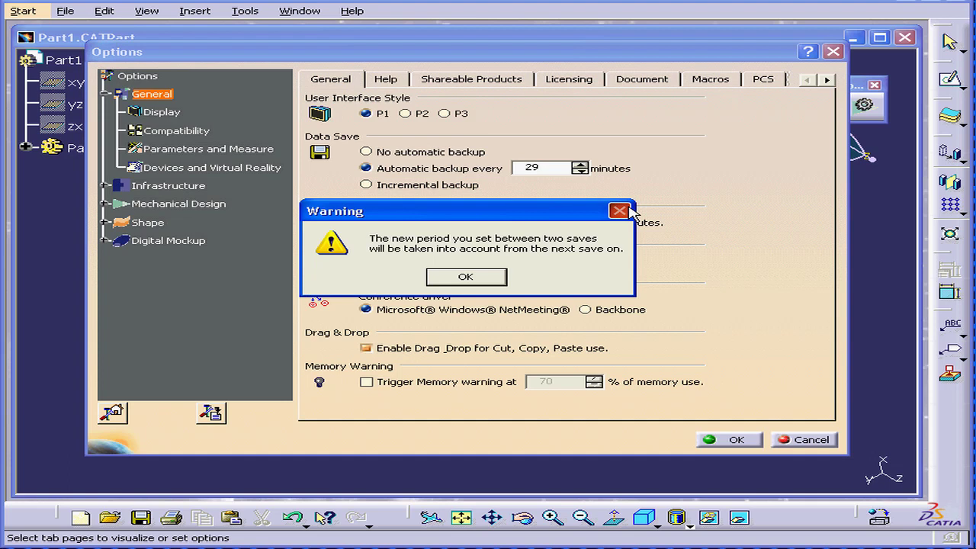
{"action": "left_click", "coordinate": [620, 211]}
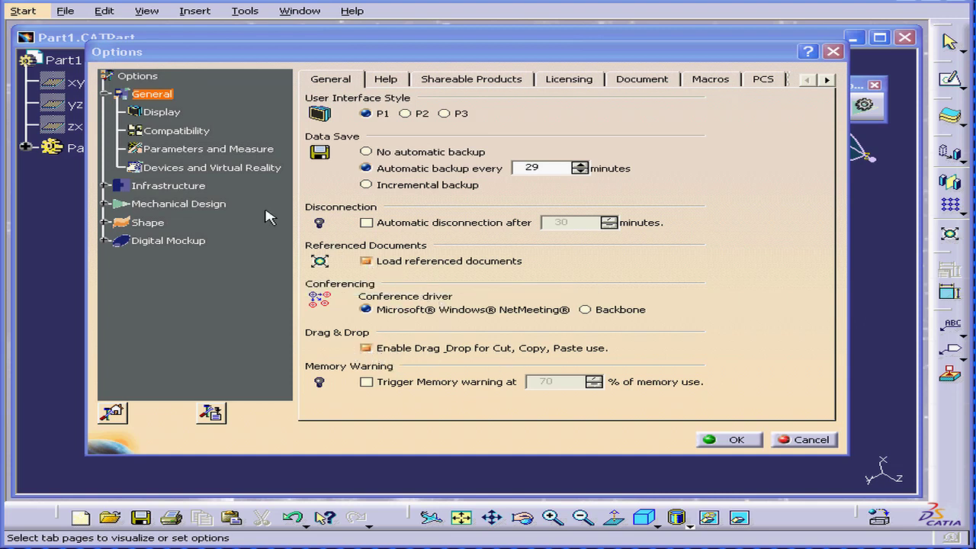
{"action": "left_click", "coordinate": [161, 112]}
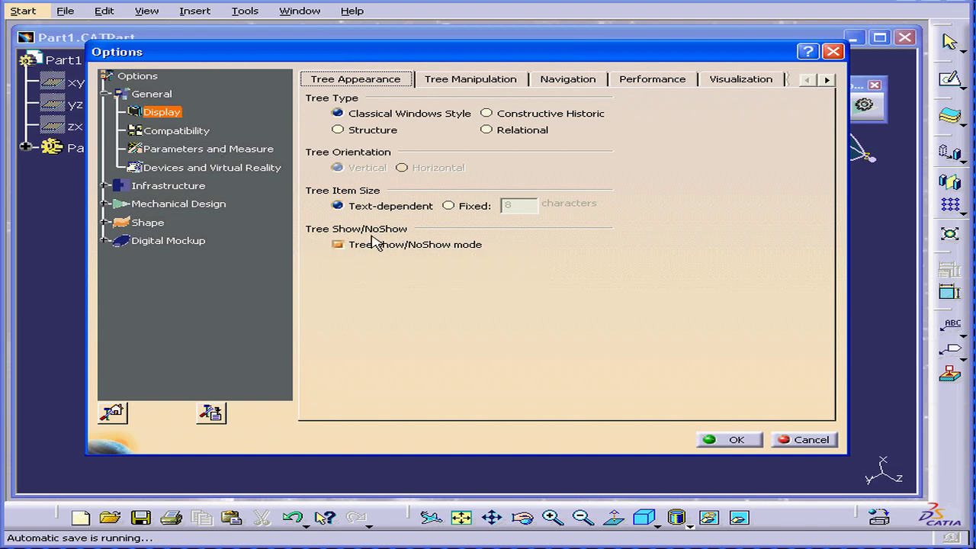
- Review the Display Navigation tab, then view the Performance tab's 3D and 2D accuracy settings
{"action": "left_click", "coordinate": [580, 79]}
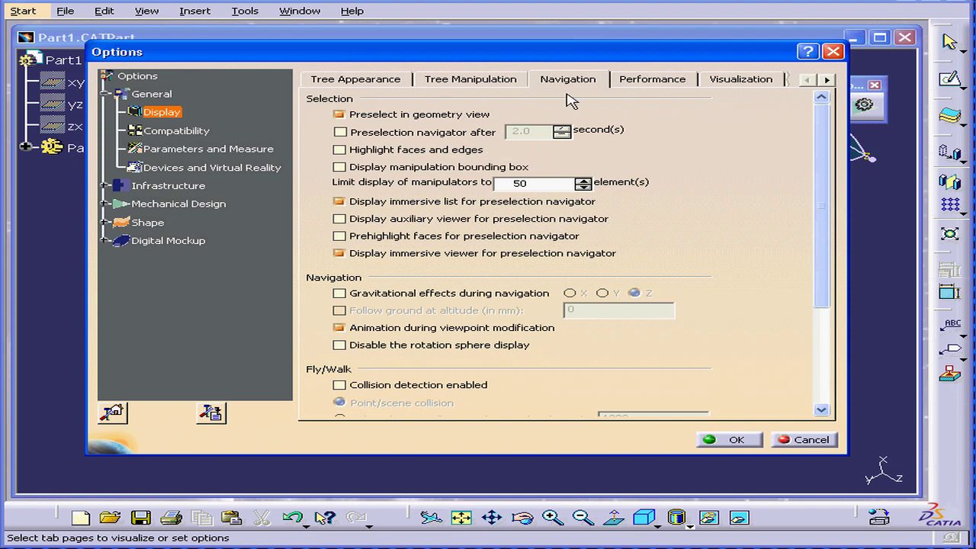
{"action": "left_click", "coordinate": [676, 83]}
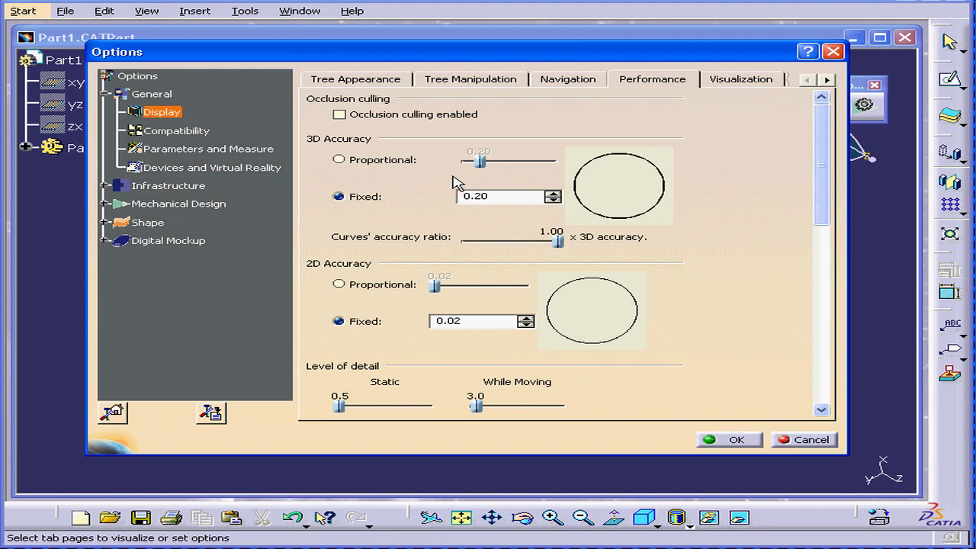
{"action": "left_click", "coordinate": [552, 193]}
{"action": "left_click", "coordinate": [557, 200]}
{"action": "left_click", "coordinate": [552, 200]}
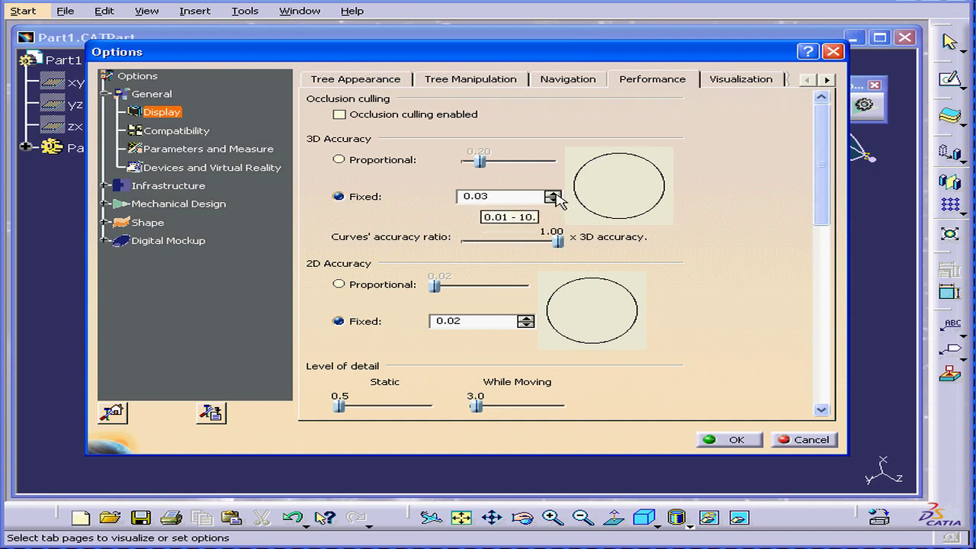
{"action": "left_click", "coordinate": [552, 193]}
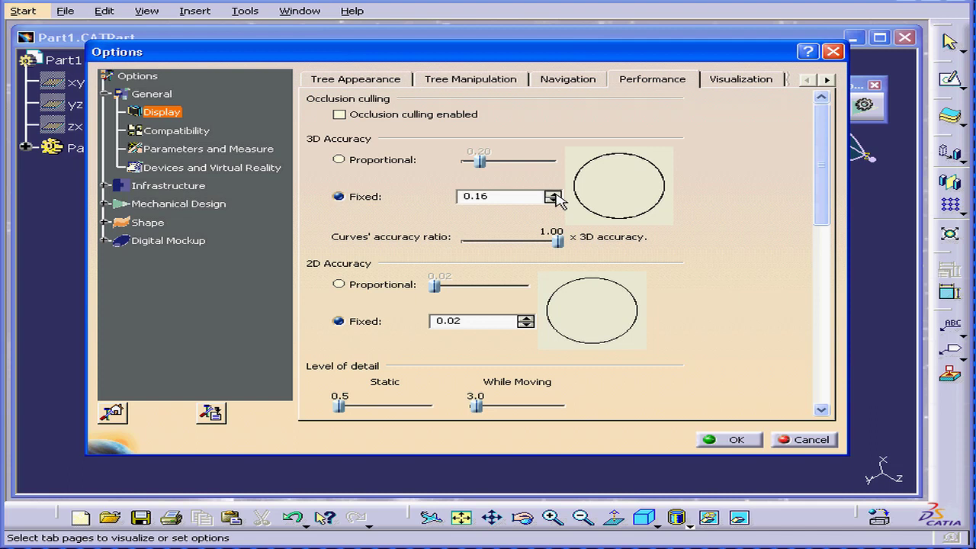
{"action": "left_click", "coordinate": [552, 193]}
{"action": "left_click", "coordinate": [552, 193]}
- On the Visualization tab, leave graduated background off and keep the dark blue background colour
{"action": "left_click", "coordinate": [744, 82]}
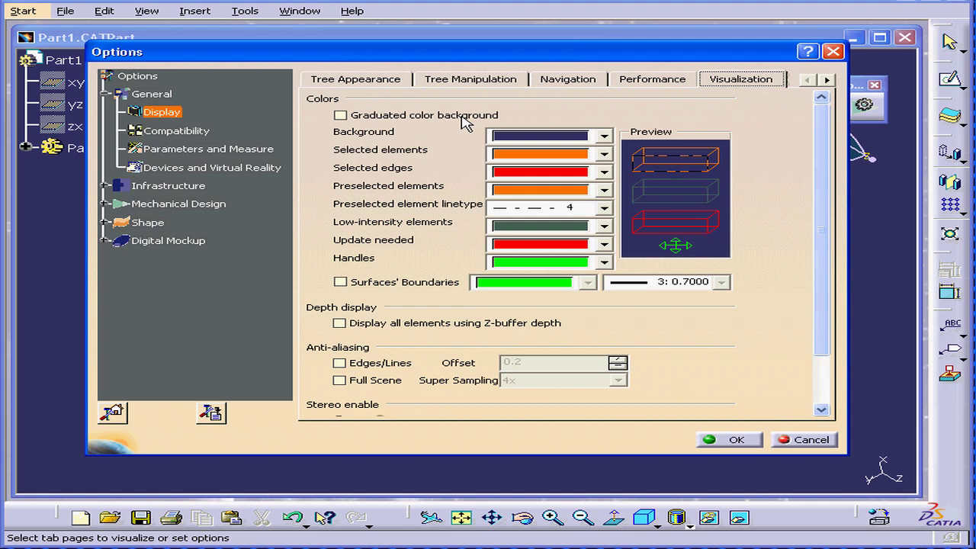
{"action": "left_click", "coordinate": [340, 115]}
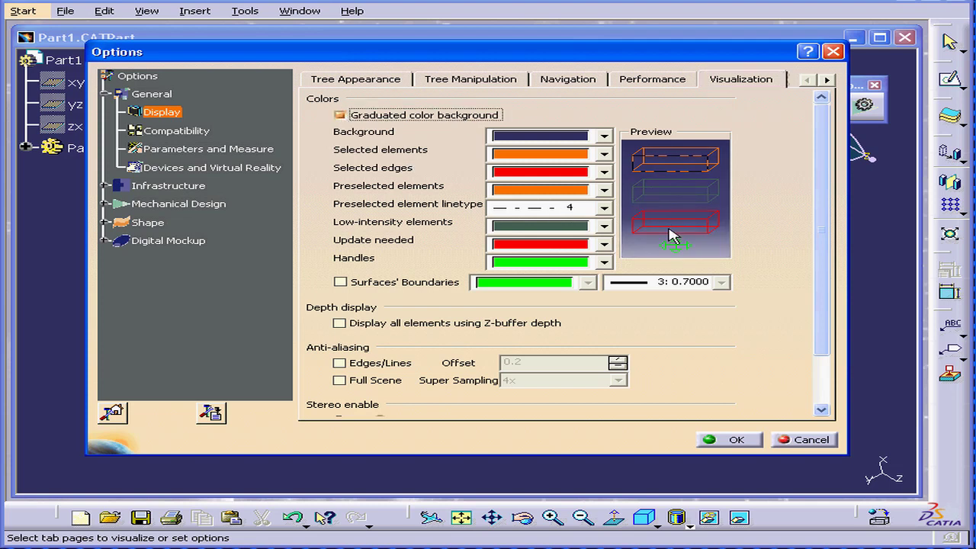
{"action": "left_click", "coordinate": [340, 115]}
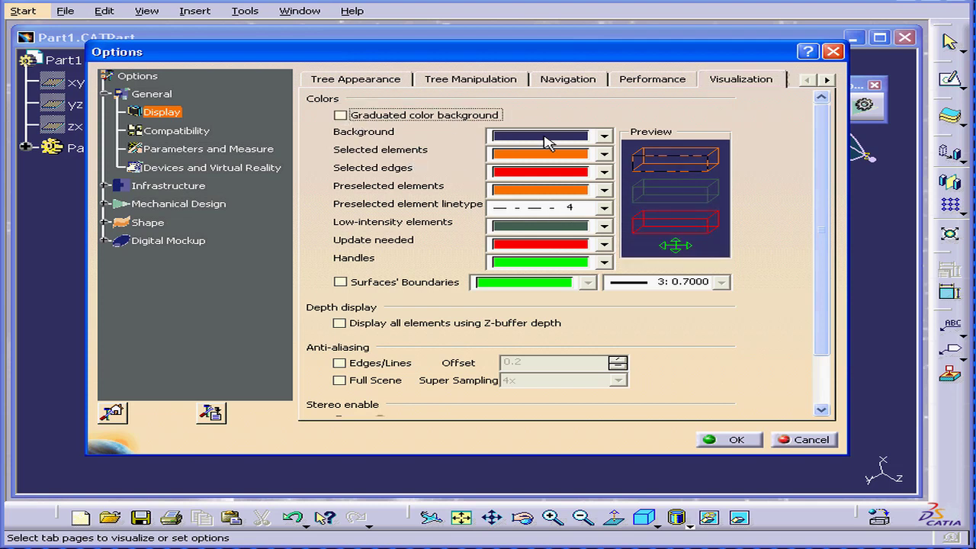
{"action": "left_click", "coordinate": [604, 136]}
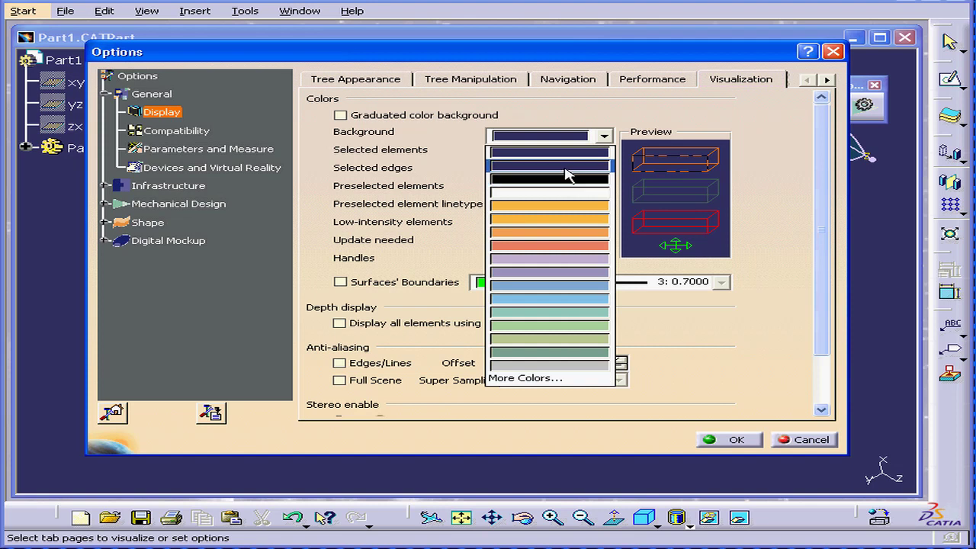
{"action": "left_click", "coordinate": [565, 166]}
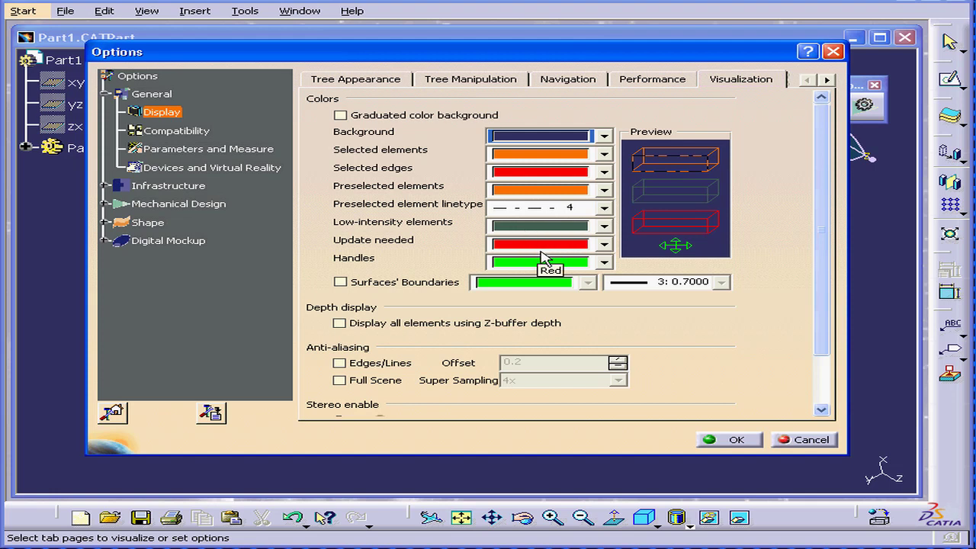
- Open the Parameters and Measure Units tab, leaving the upper exponential notation threshold at 5
{"action": "left_click", "coordinate": [207, 150]}
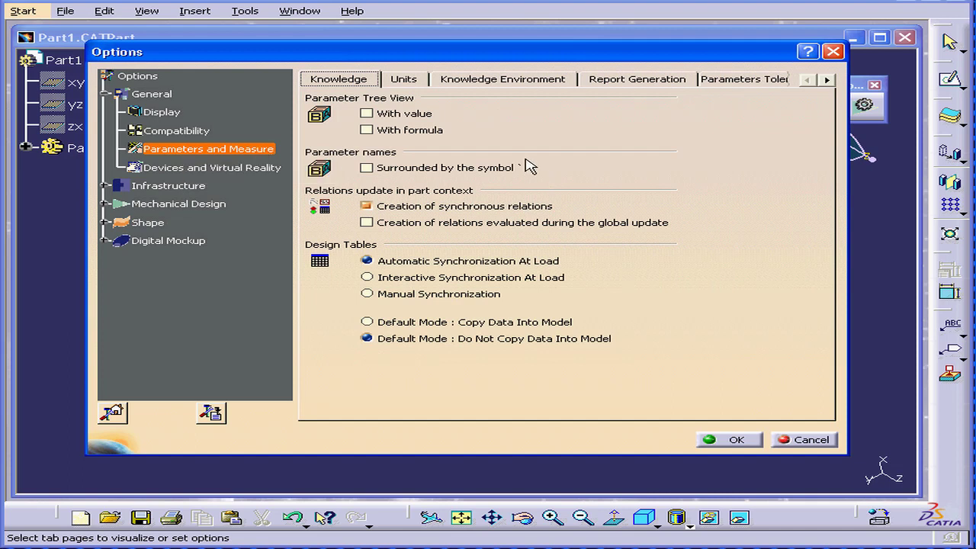
{"action": "left_click", "coordinate": [412, 80]}
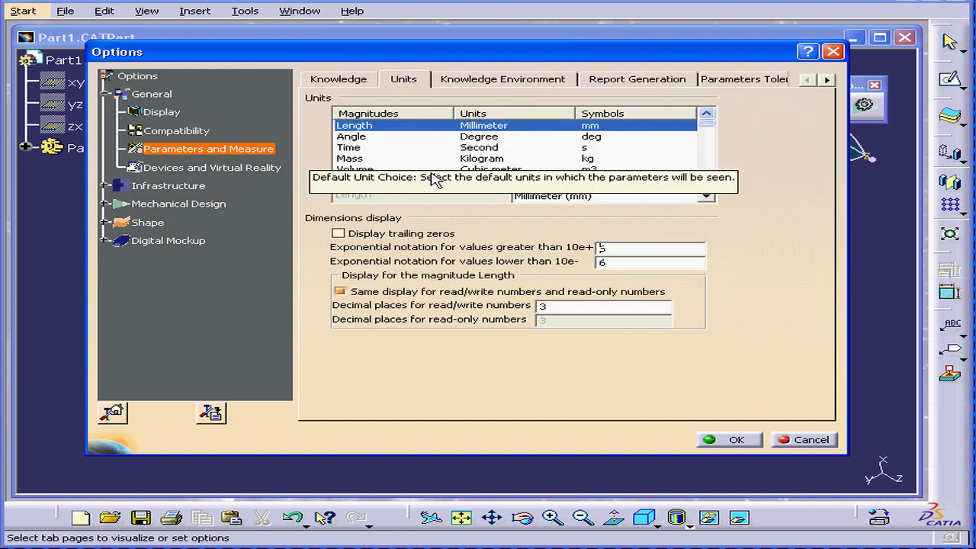
{"action": "key", "text": "Delete"}
{"action": "type", "text": "6"}
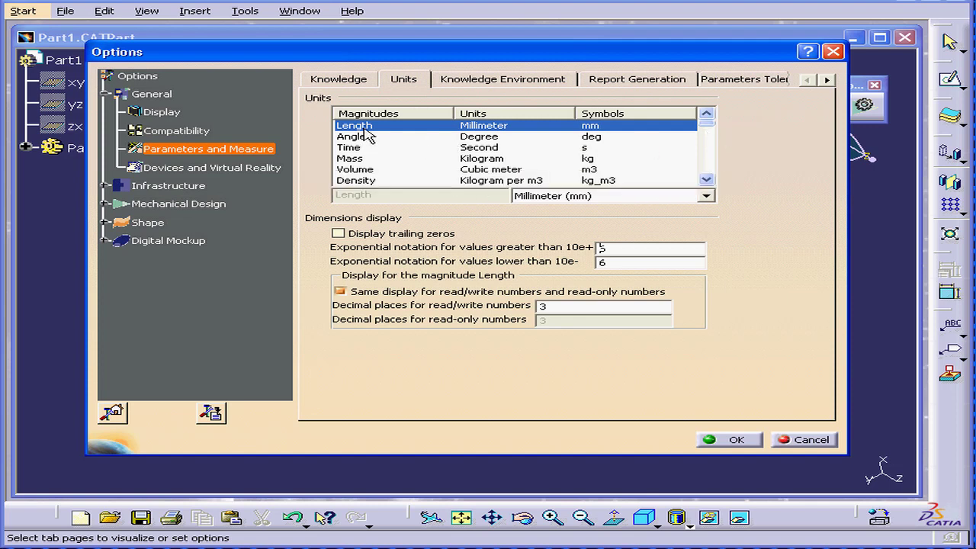
{"action": "key", "text": "BackSpace"}
{"action": "type", "text": "5"}
- Try inches for Length, revert to Millimeter (mm), and keep Time in seconds
{"action": "left_click", "coordinate": [708, 196]}
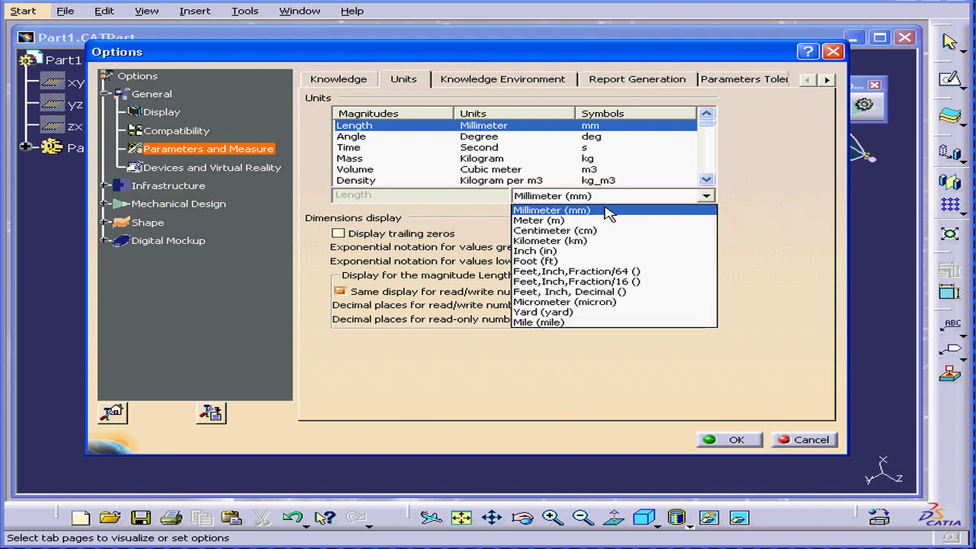
{"action": "left_click", "coordinate": [562, 256]}
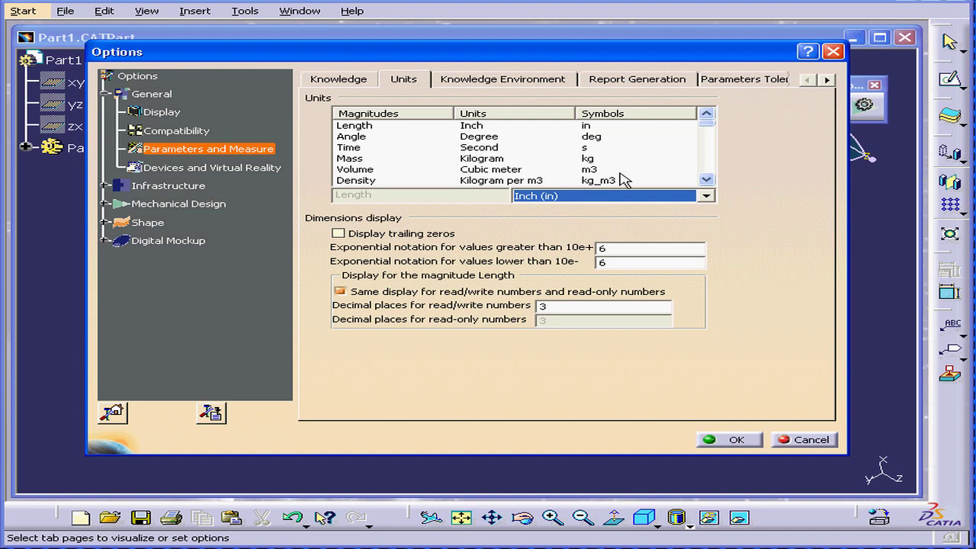
{"action": "left_click", "coordinate": [707, 196]}
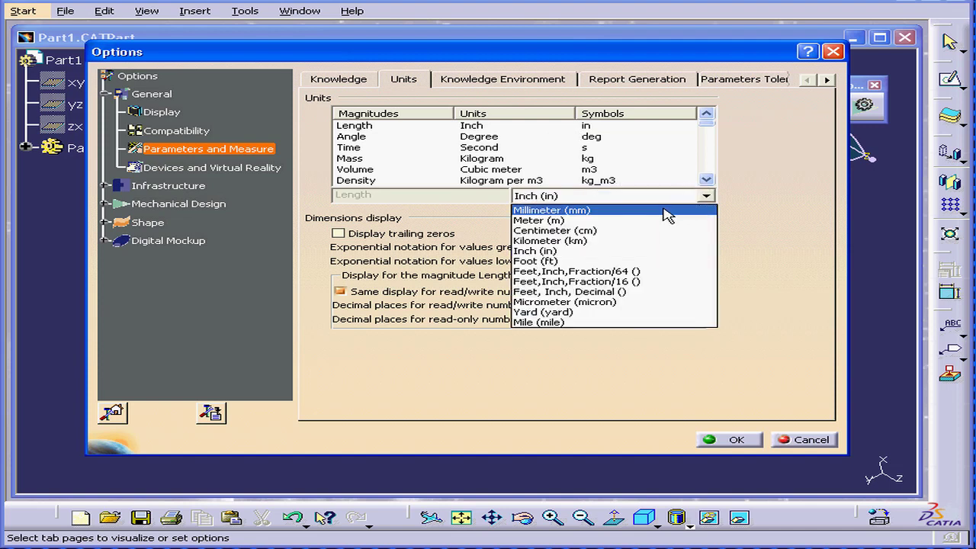
{"action": "left_click", "coordinate": [667, 211]}
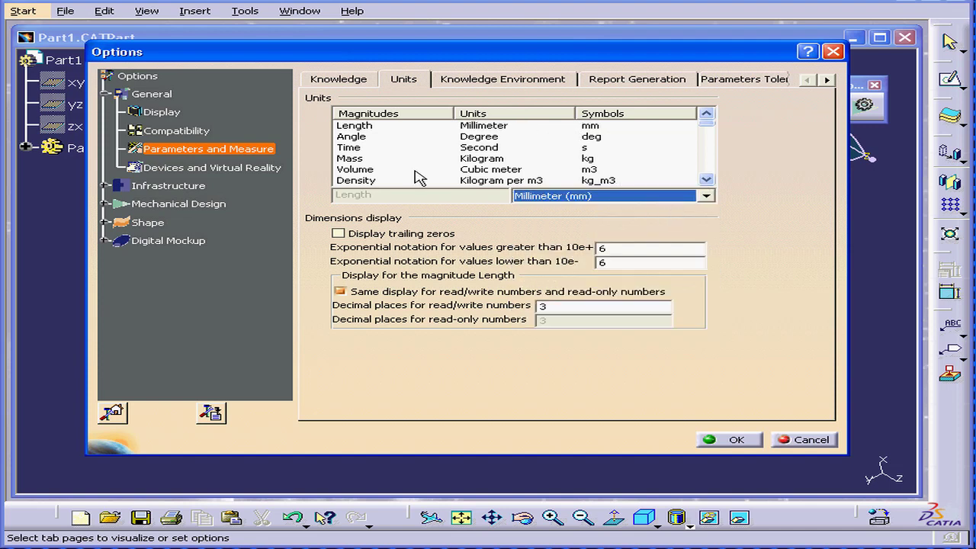
{"action": "left_click", "coordinate": [470, 149]}
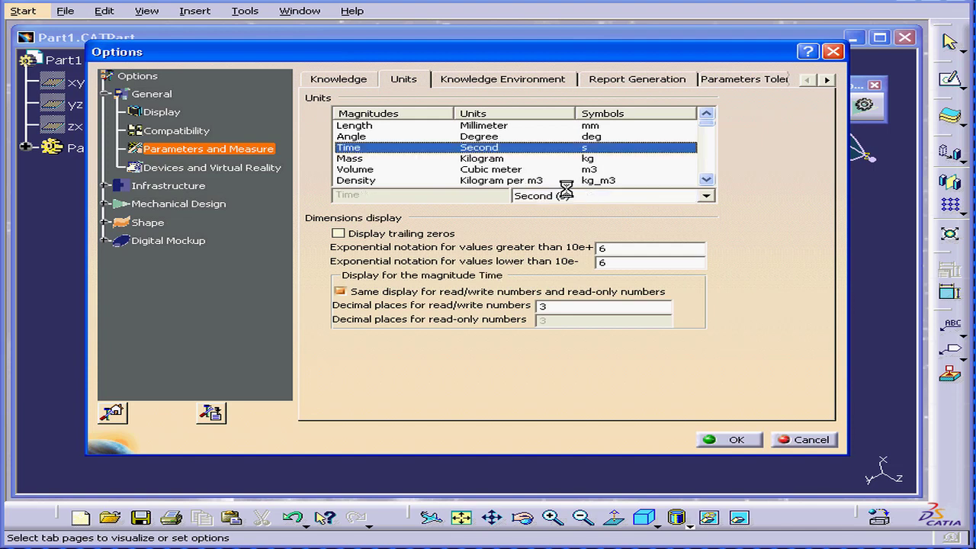
{"action": "left_click", "coordinate": [703, 198]}
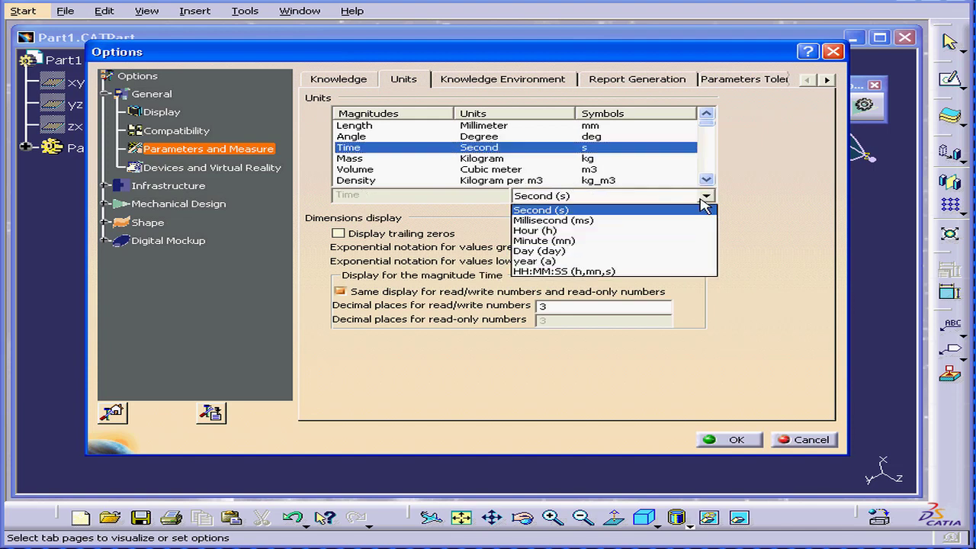
{"action": "left_click", "coordinate": [633, 210]}
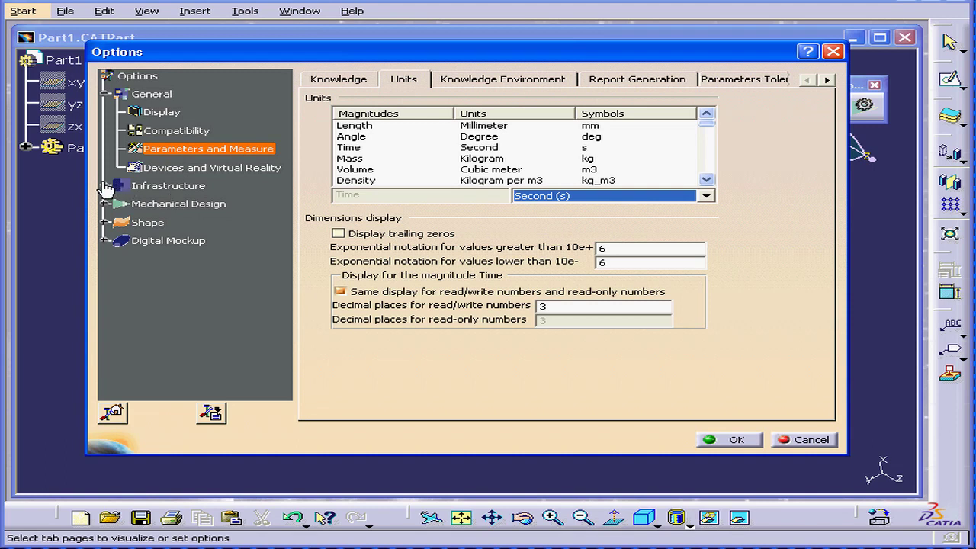
- Check Infrastructure > Product Structure's manual Part Number input, then accept the options with OK
{"action": "left_click", "coordinate": [105, 186]}
{"action": "left_click", "coordinate": [197, 206]}
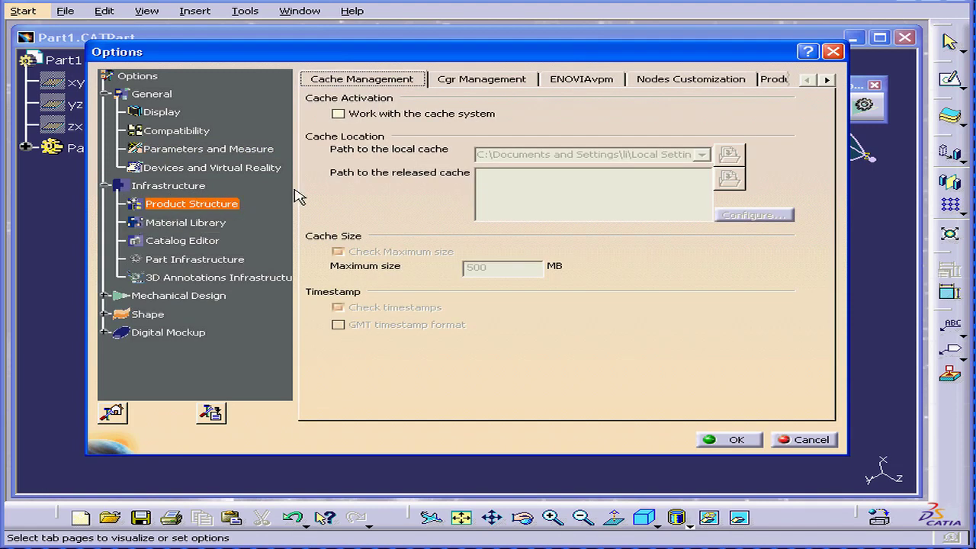
{"action": "left_click", "coordinate": [777, 80]}
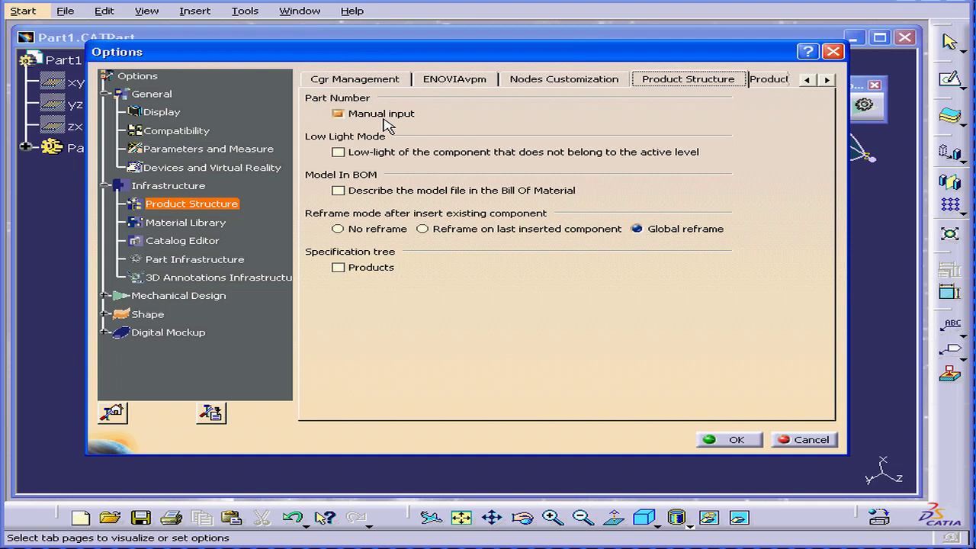
{"action": "left_click", "coordinate": [734, 440]}
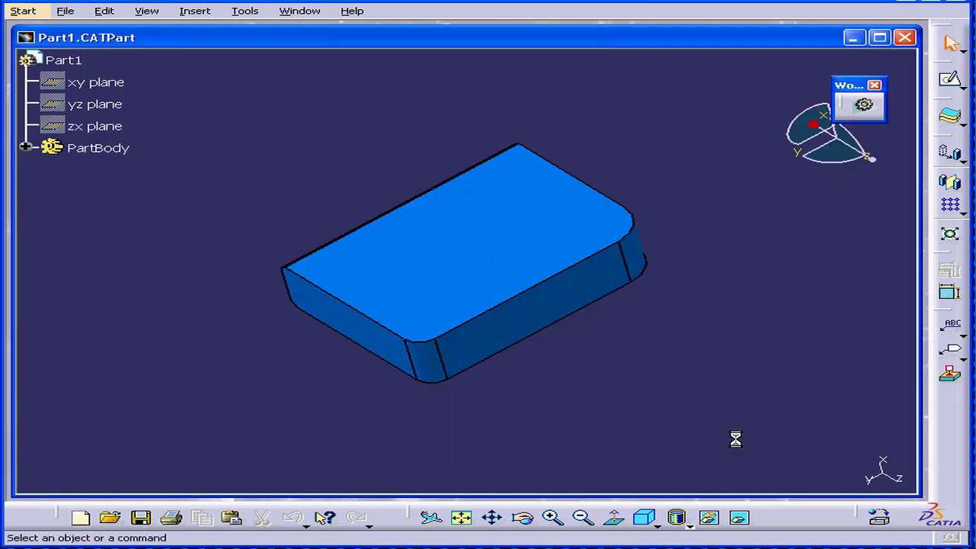
- Create a new Product document, accepting Product1 as its part number, and reposition its window
{"action": "left_click", "coordinate": [66, 11]}
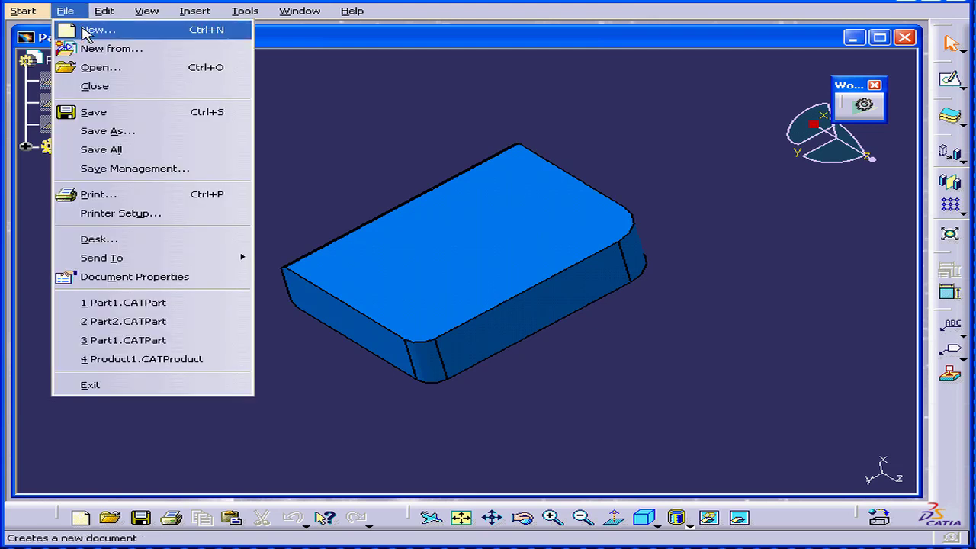
{"action": "left_click", "coordinate": [82, 29]}
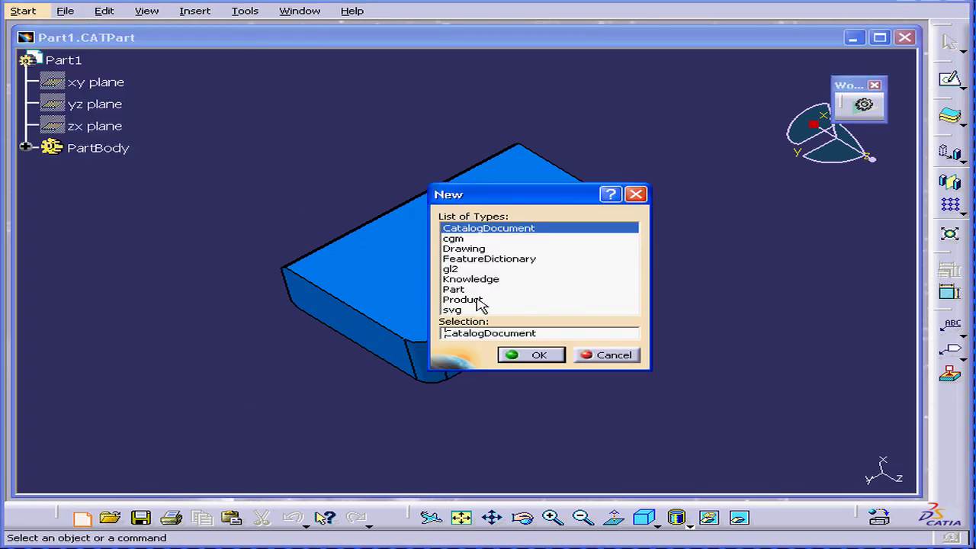
{"action": "left_click", "coordinate": [478, 300]}
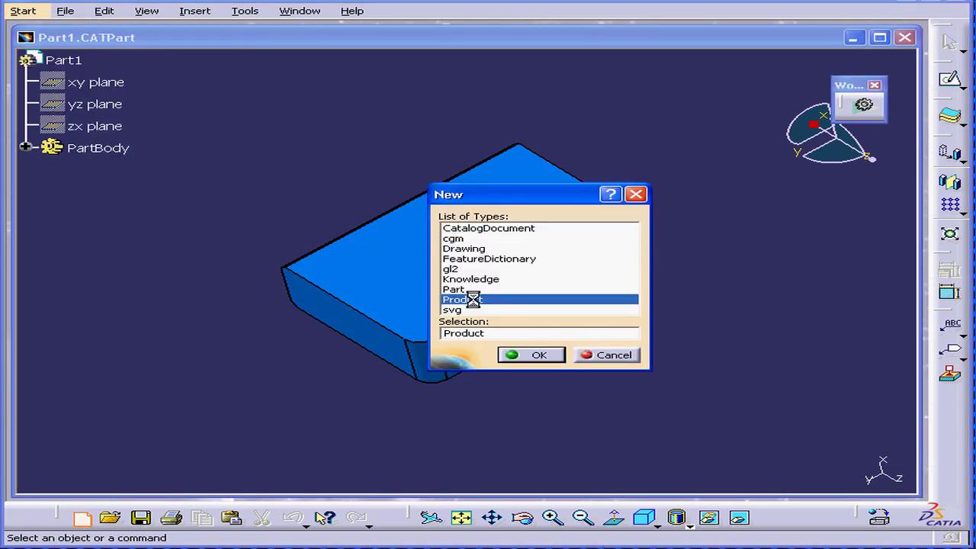
{"action": "left_click", "coordinate": [543, 356]}
{"action": "left_click_drag", "start_coordinate": [628, 370], "coordinate": [577, 348]}
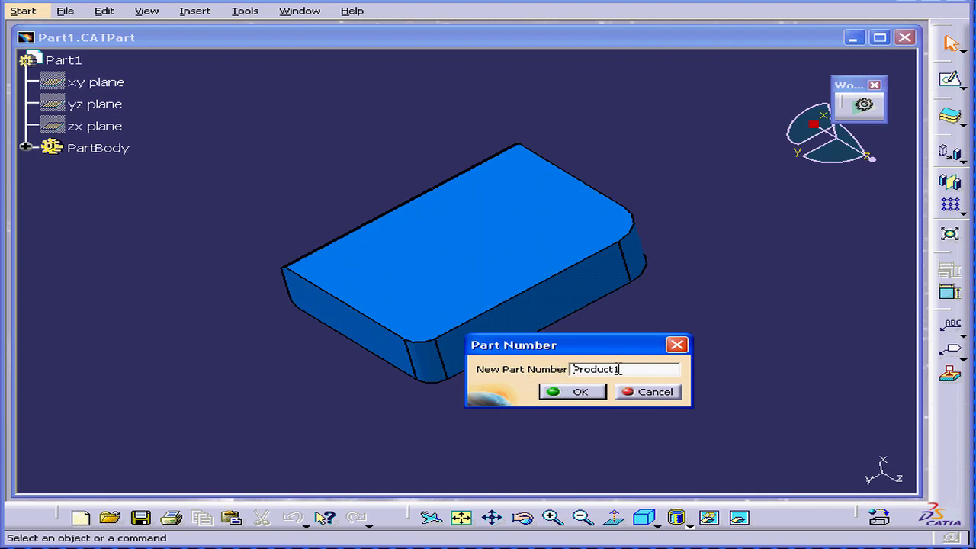
{"action": "left_click", "coordinate": [581, 392]}
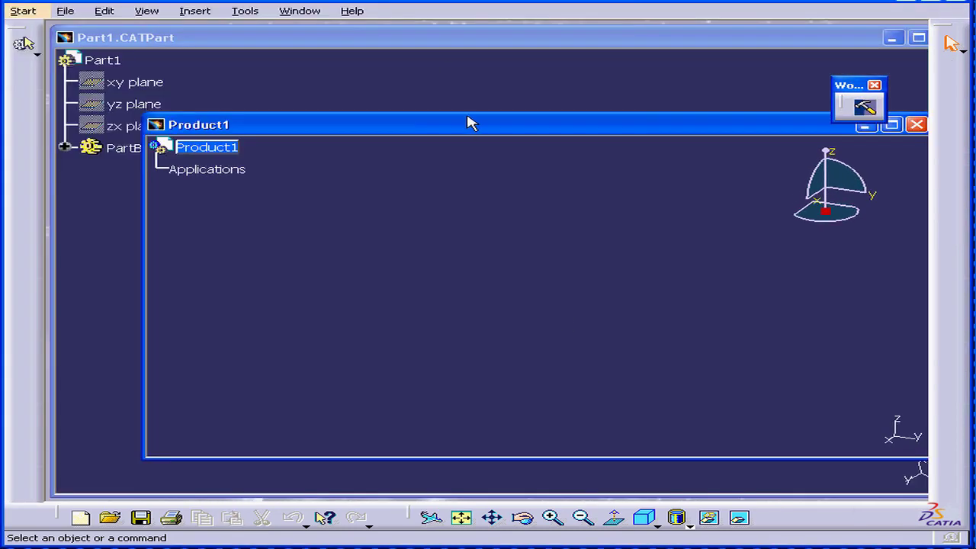
{"action": "left_click_drag", "start_coordinate": [468, 122], "coordinate": [409, 81]}
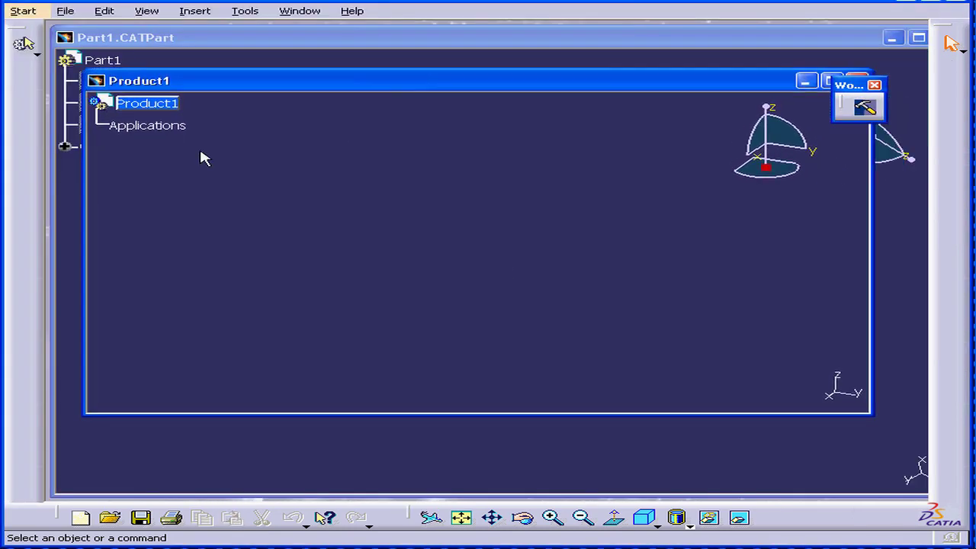
- Change Product1's part number to My Product1 in Properties, then close the product window
{"action": "right_click", "coordinate": [161, 108]}
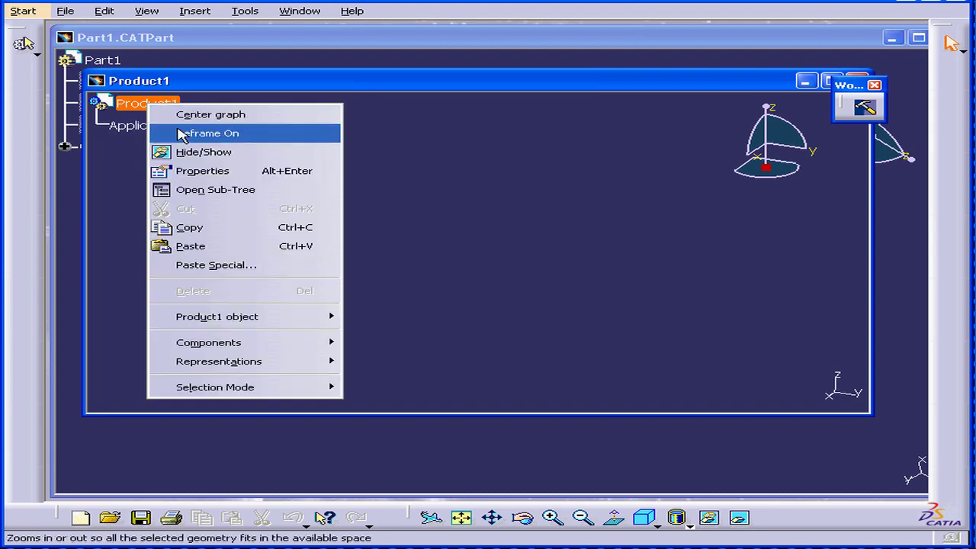
{"action": "left_click", "coordinate": [233, 169]}
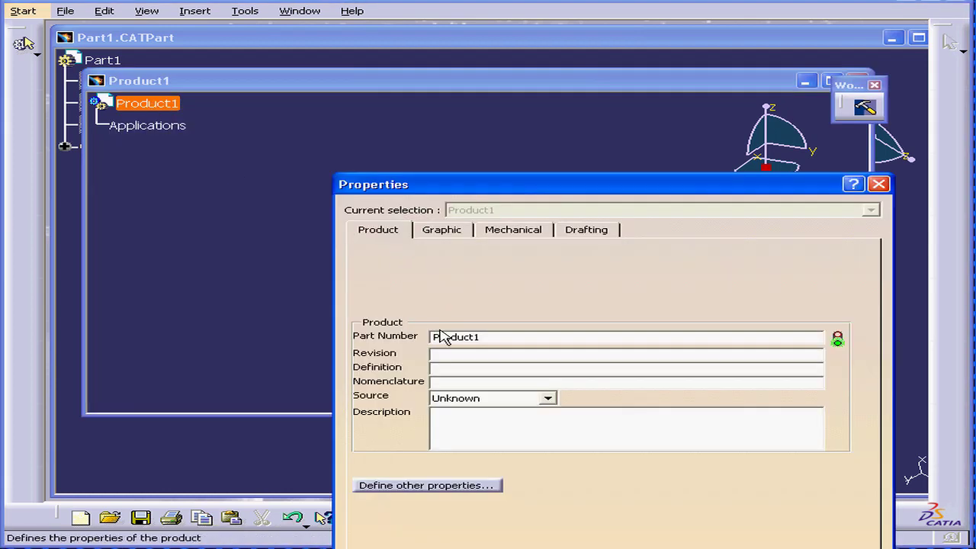
{"action": "type", "text": "My"}
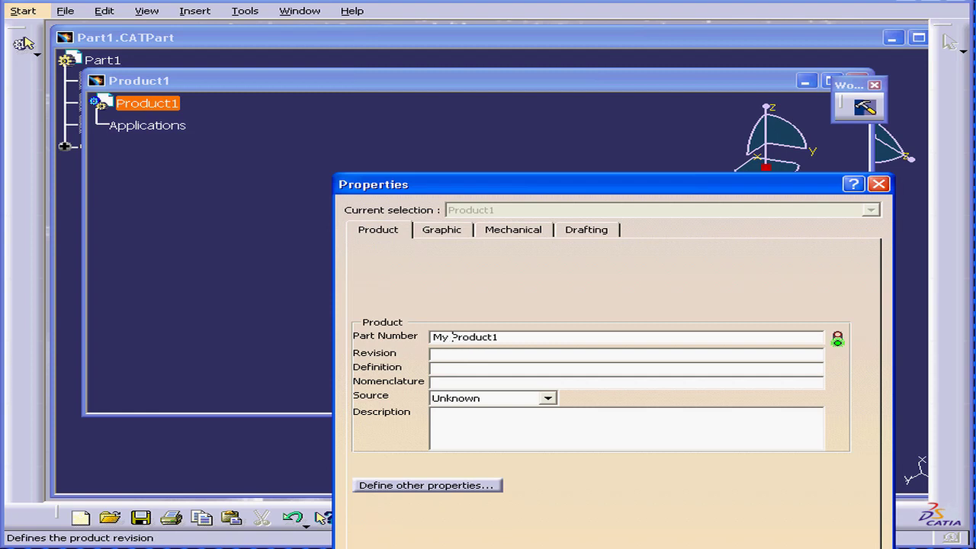
{"action": "left_click_drag", "start_coordinate": [661, 191], "coordinate": [617, 45]}
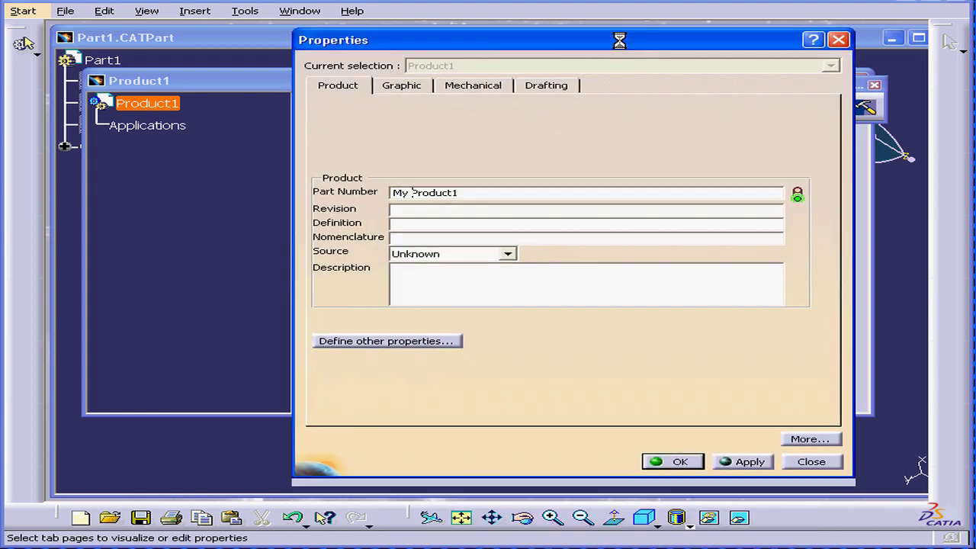
{"action": "left_click", "coordinate": [742, 459]}
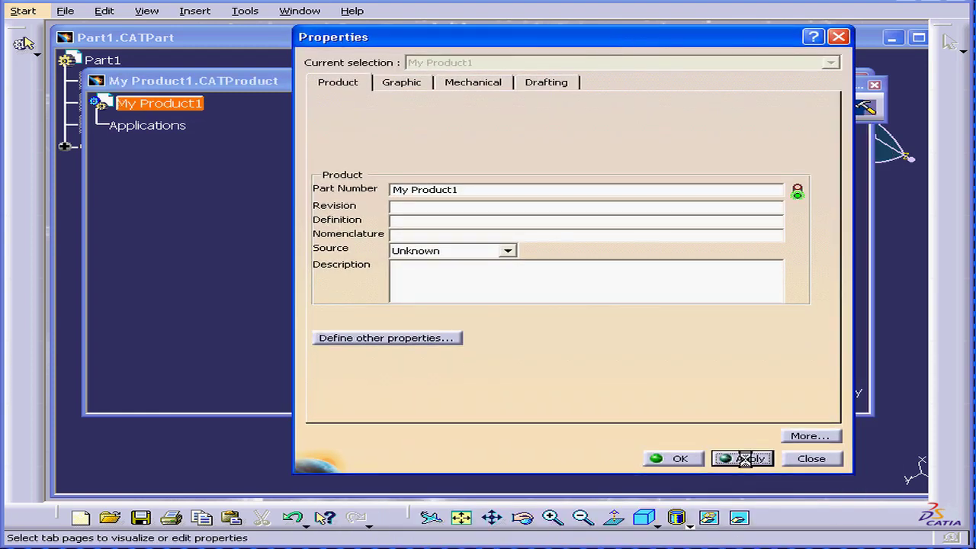
{"action": "left_click", "coordinate": [679, 459]}
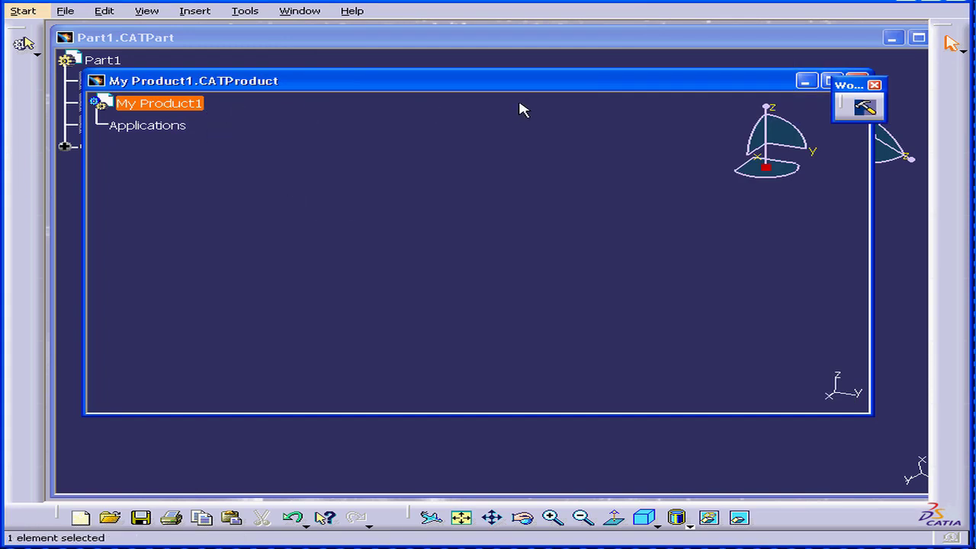
{"action": "left_click_drag", "start_coordinate": [524, 84], "coordinate": [487, 112]}
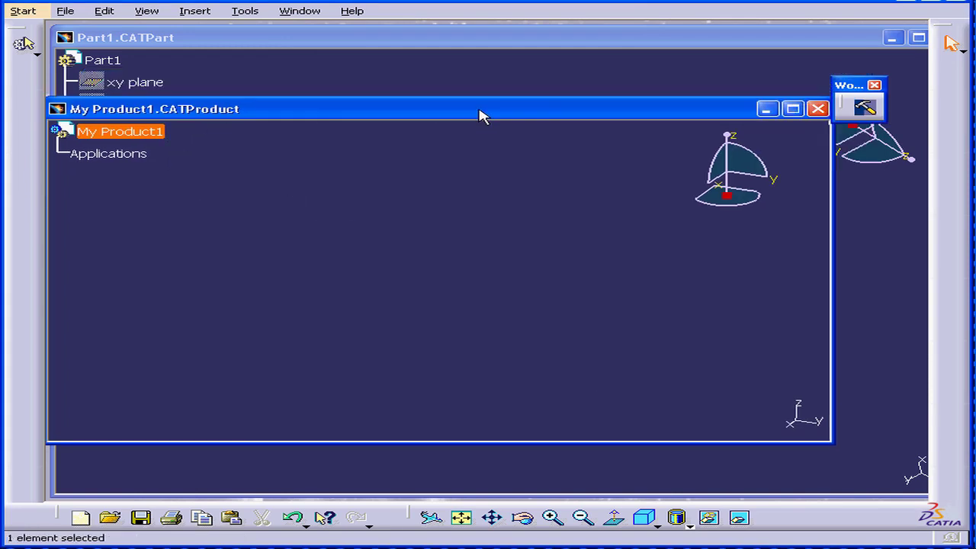
{"action": "left_click", "coordinate": [817, 109]}
- Discard the product without saving and reopen the Options dialog in full view
{"action": "left_click", "coordinate": [488, 292]}
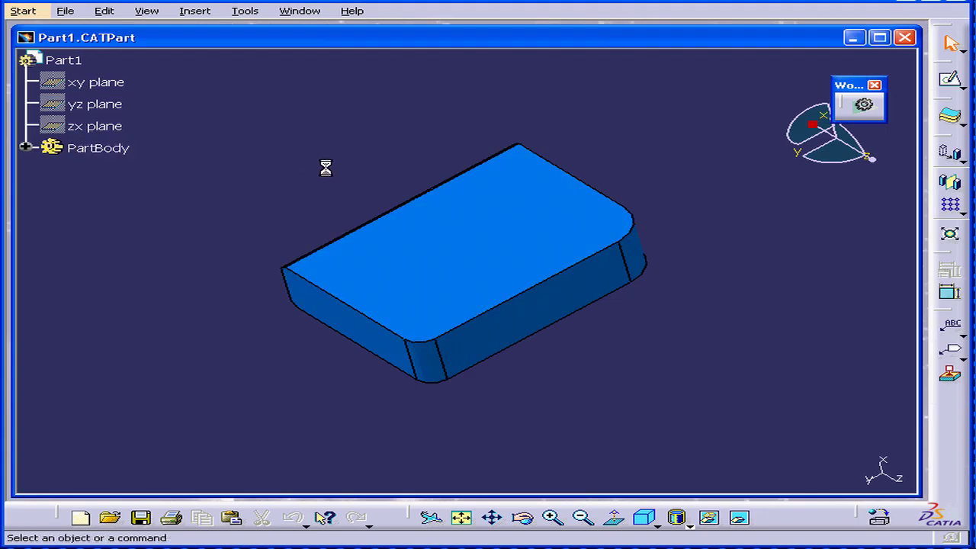
{"action": "left_click", "coordinate": [244, 13]}
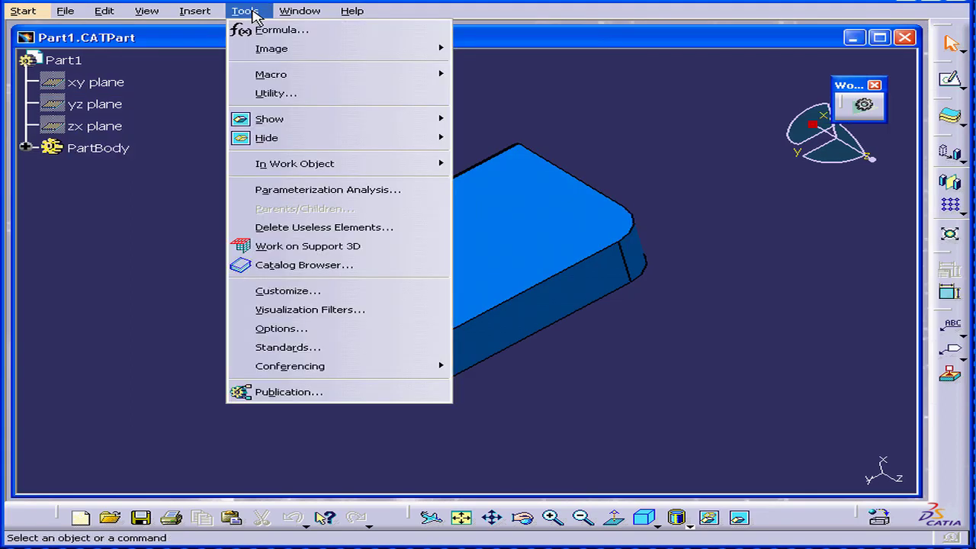
{"action": "left_click", "coordinate": [339, 336]}
{"action": "left_click_drag", "start_coordinate": [415, 99], "coordinate": [429, 64]}
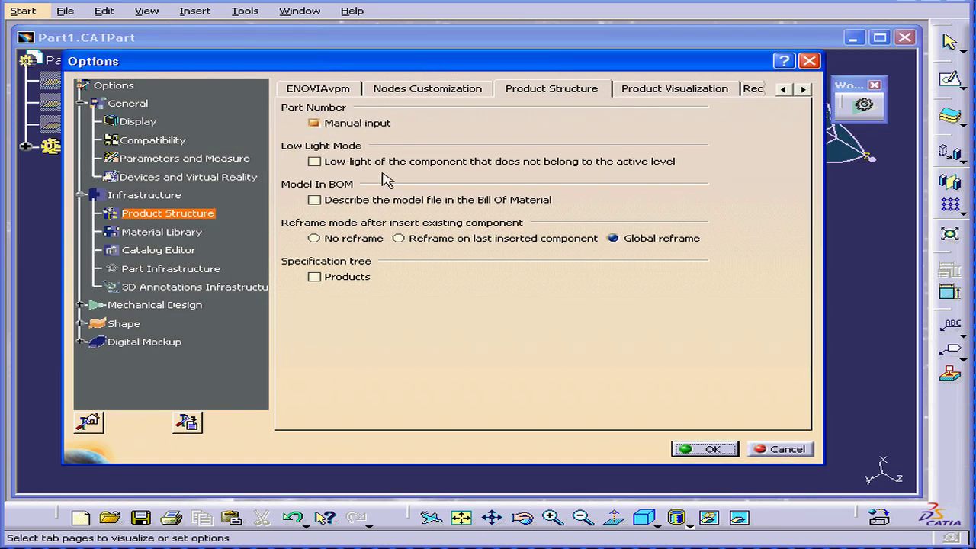
- In Part Infrastructure display settings, show constraints, parameters and relations in the tree
{"action": "left_click", "coordinate": [186, 272]}
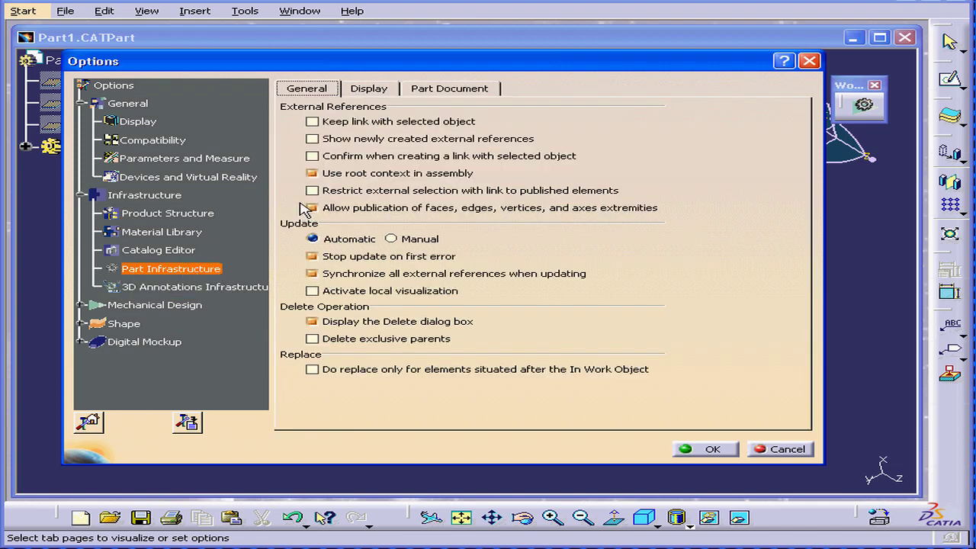
{"action": "left_click", "coordinate": [369, 88]}
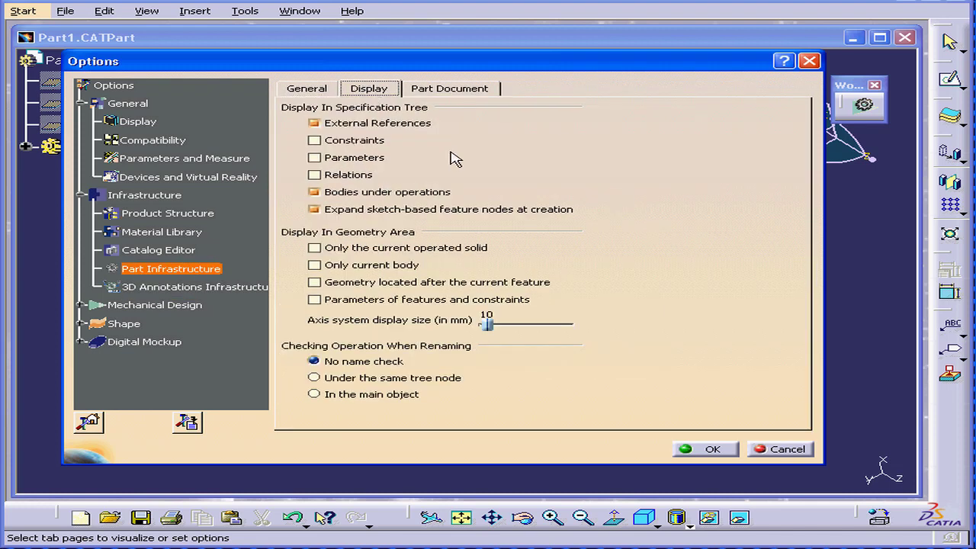
{"action": "left_click", "coordinate": [315, 142]}
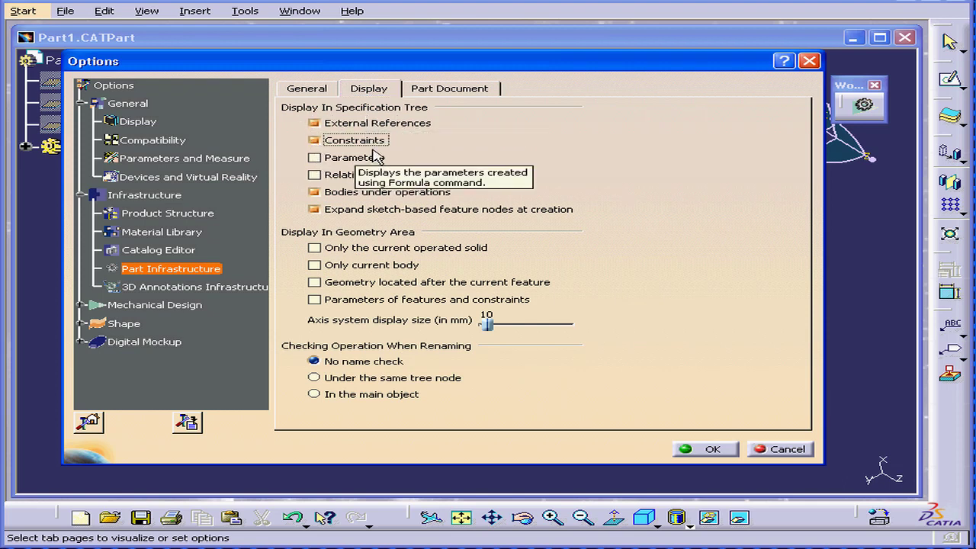
{"action": "left_click", "coordinate": [314, 158]}
{"action": "left_click", "coordinate": [314, 175]}
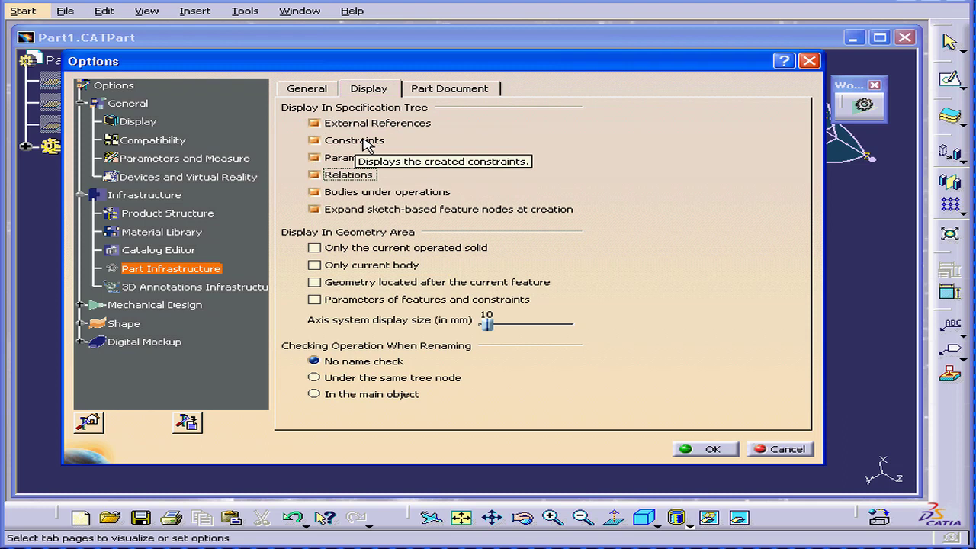
- Enable 'Display the New Part dialog box' on the Part Document tab and click OK
{"action": "left_click", "coordinate": [370, 88]}
{"action": "left_click", "coordinate": [462, 91]}
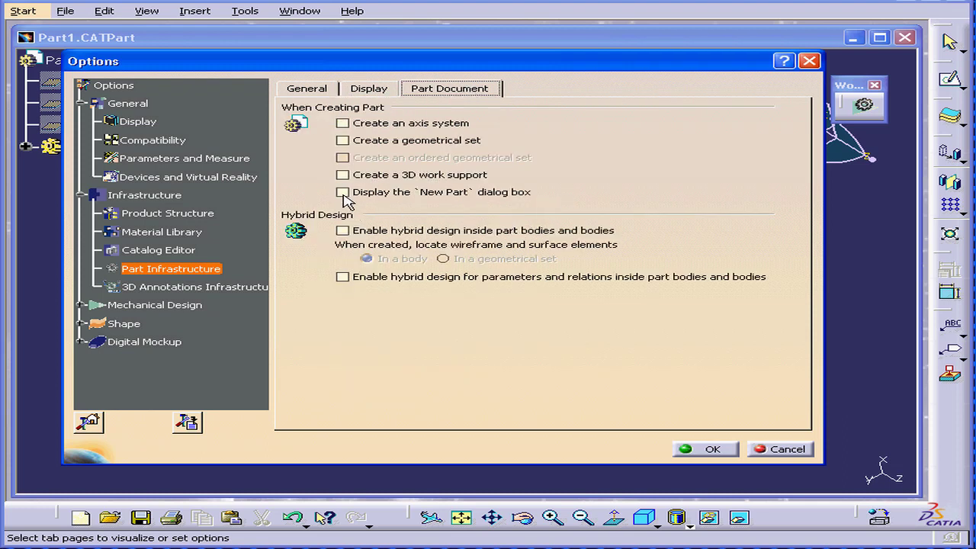
{"action": "left_click", "coordinate": [342, 193]}
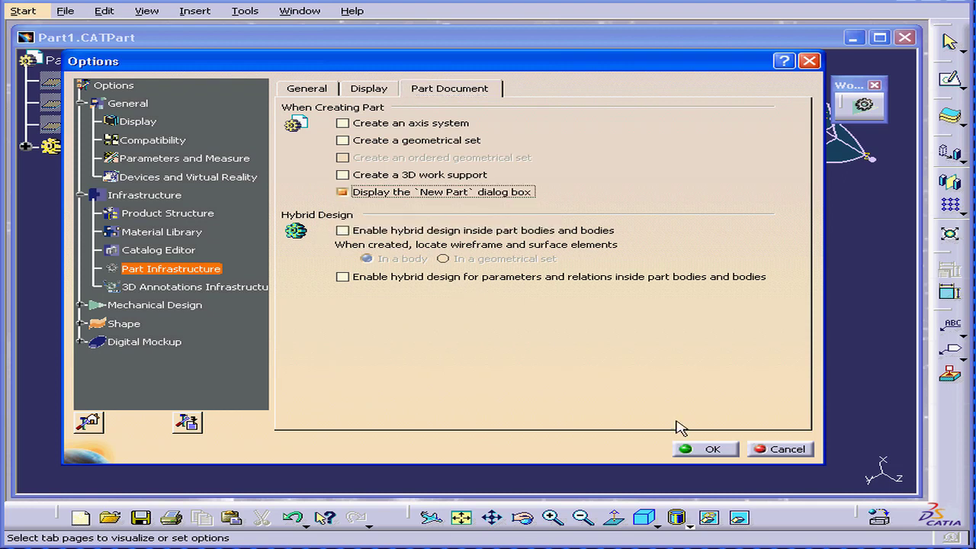
{"action": "left_click", "coordinate": [737, 449]}
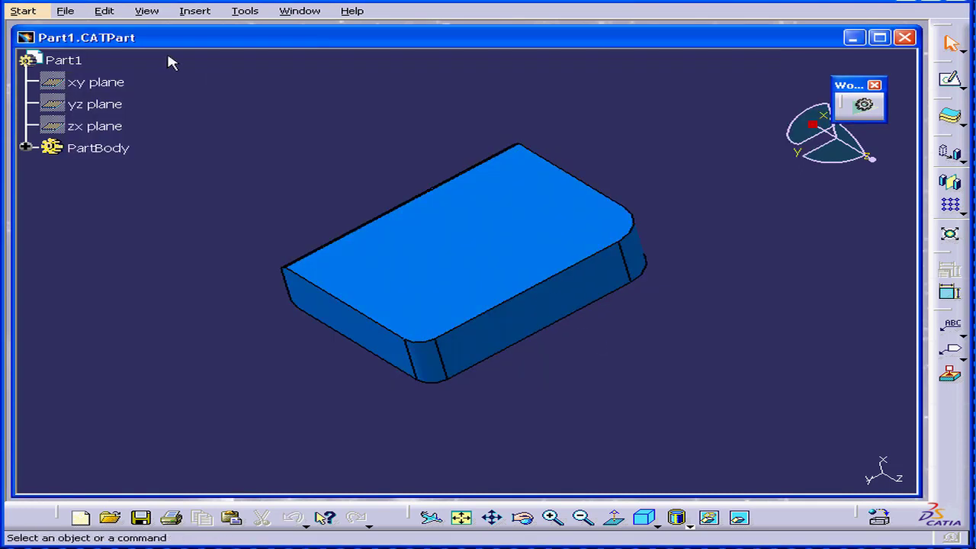
{"action": "left_click", "coordinate": [66, 12]}
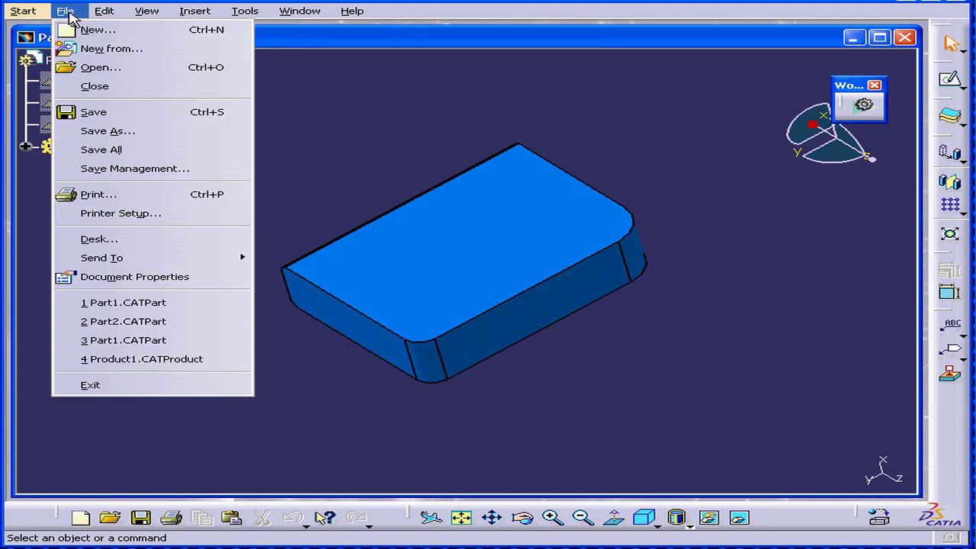
{"action": "left_click", "coordinate": [94, 37]}
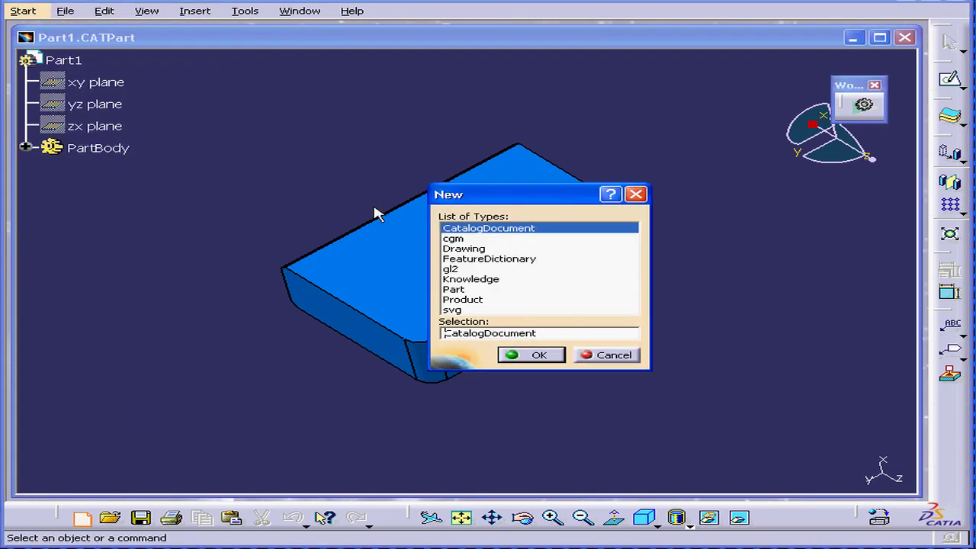
{"action": "left_click", "coordinate": [456, 289]}
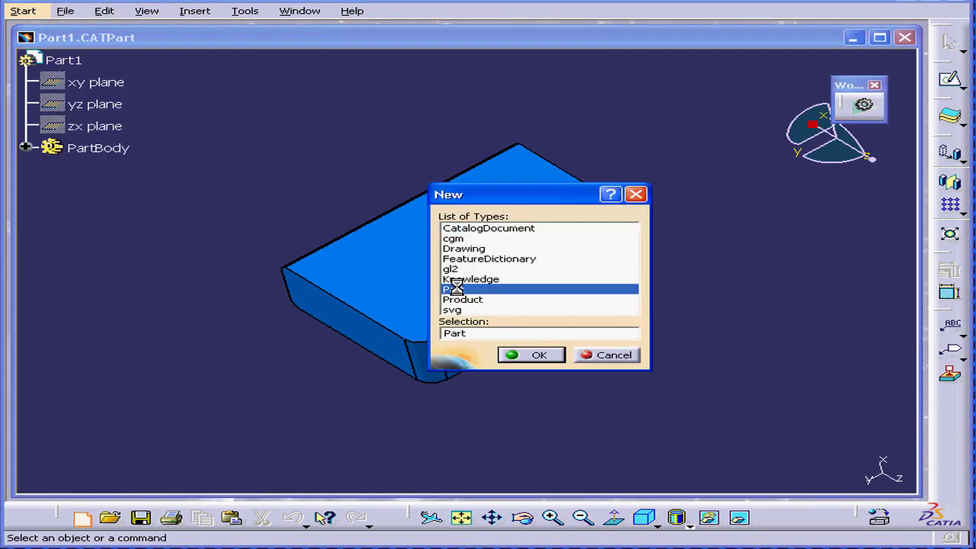
{"action": "left_click", "coordinate": [542, 356]}
{"action": "left_click_drag", "start_coordinate": [421, 221], "coordinate": [441, 205]}
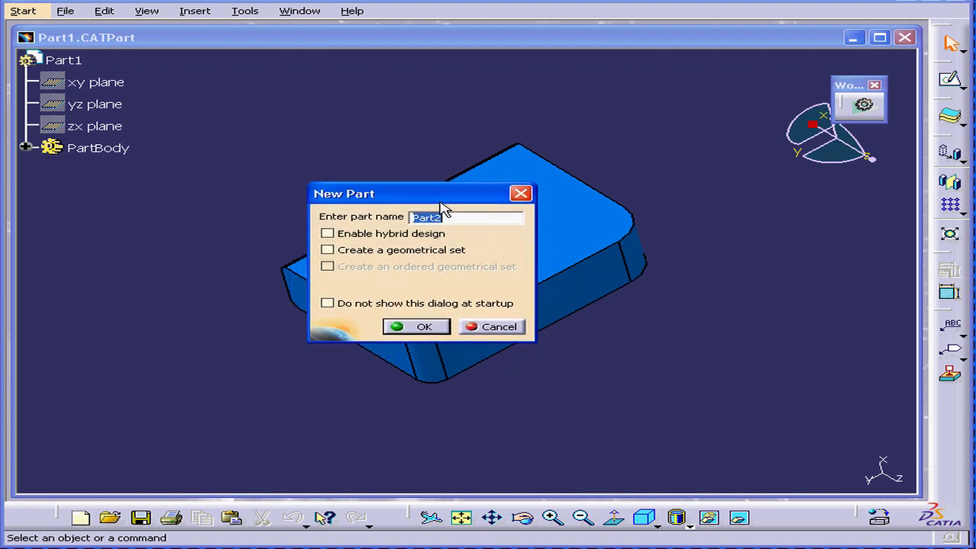
{"action": "left_click", "coordinate": [328, 234]}
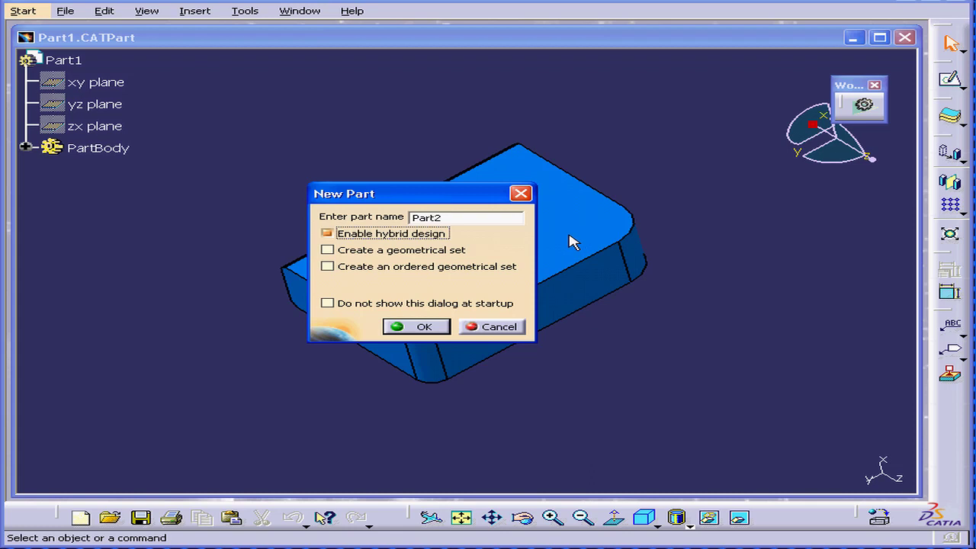
- Cancel the new part and open Options at Assembly Design's General settings with Manual update
{"action": "left_click", "coordinate": [499, 328]}
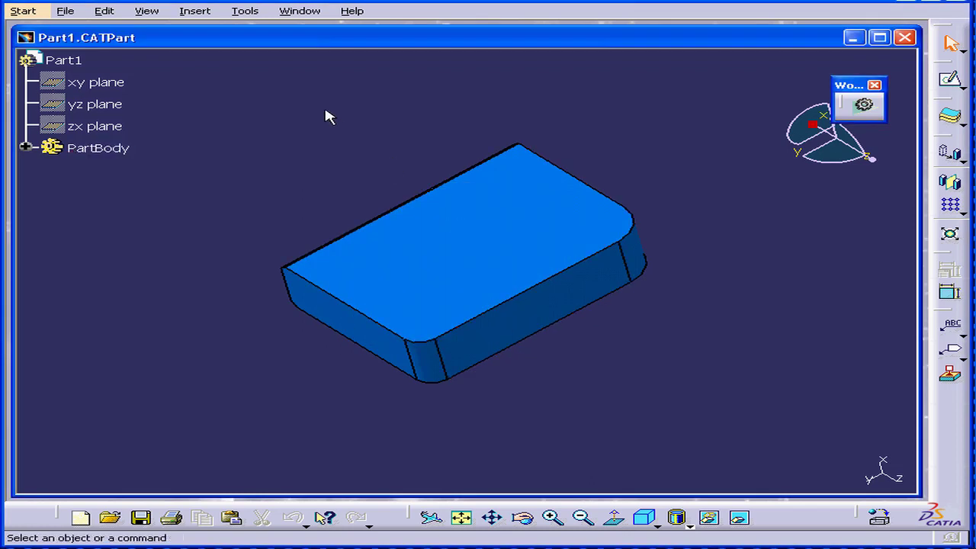
{"action": "left_click", "coordinate": [246, 12]}
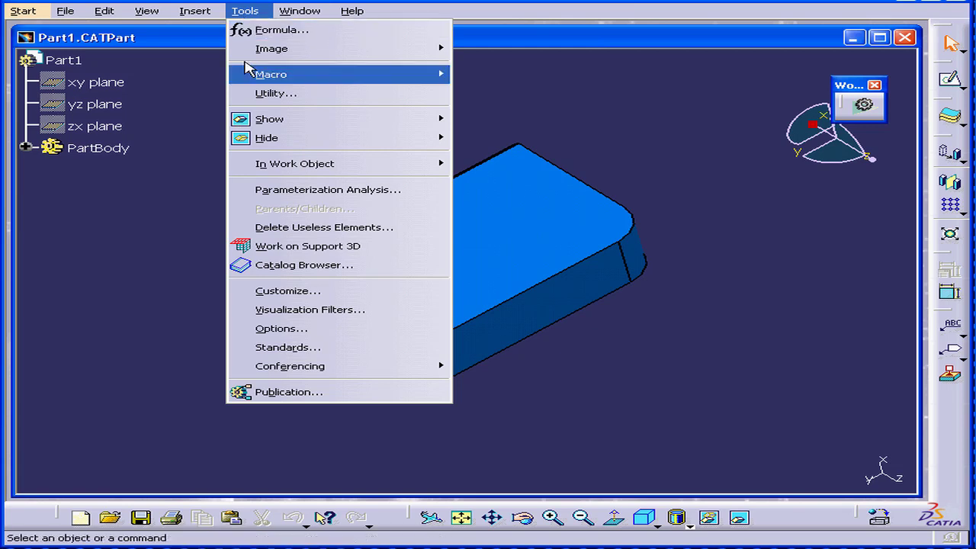
{"action": "left_click", "coordinate": [328, 329]}
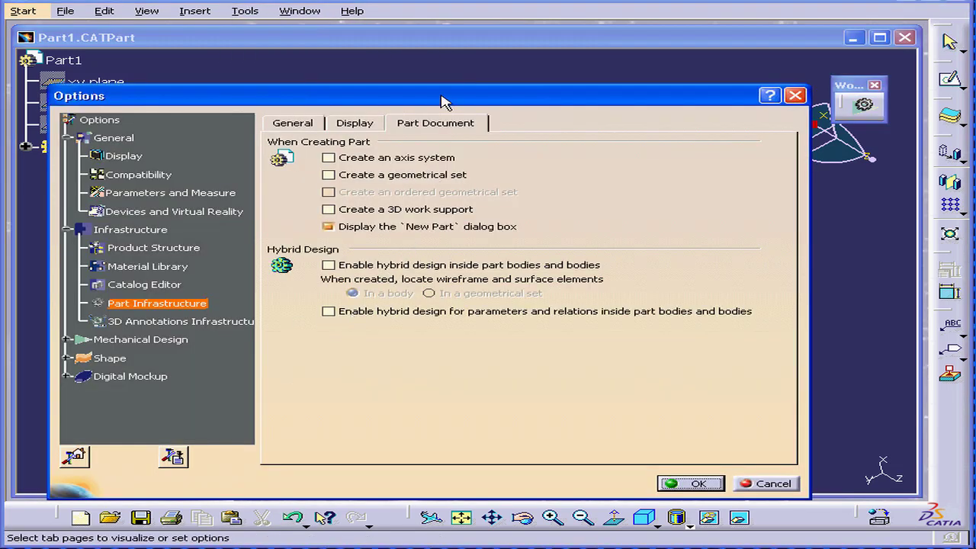
{"action": "left_click_drag", "start_coordinate": [422, 95], "coordinate": [460, 68]}
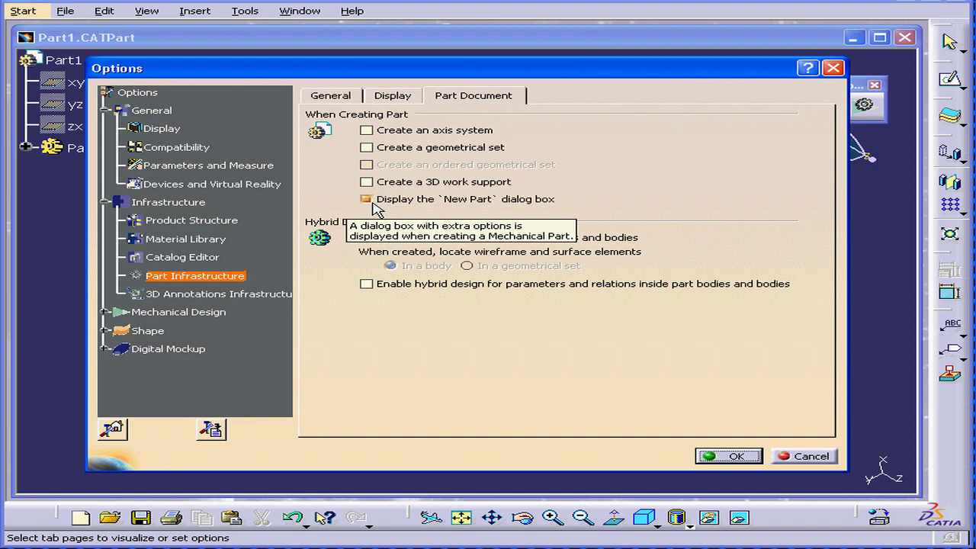
{"action": "left_click", "coordinate": [210, 312]}
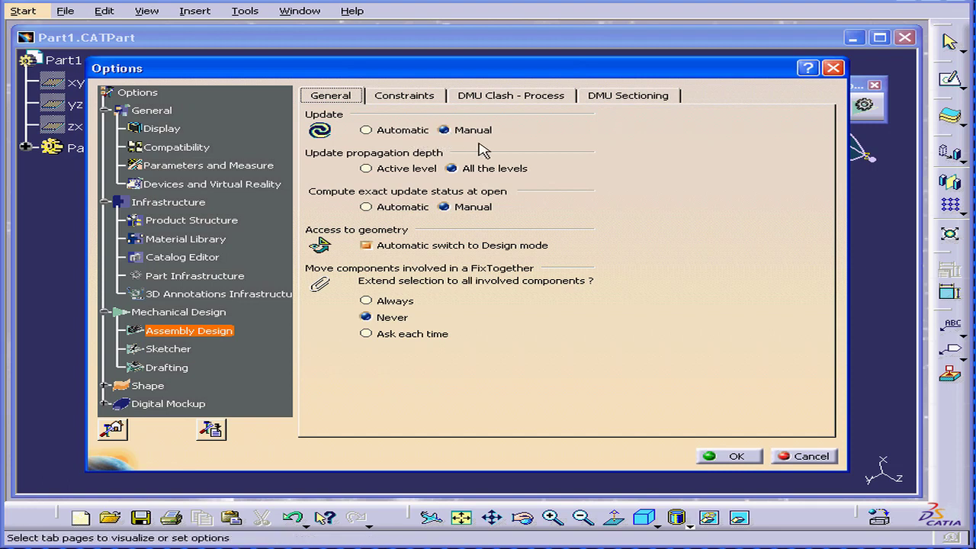
- Show the Sketcher options and select the grid's H primary spacing value for editing
{"action": "left_click", "coordinate": [169, 351]}
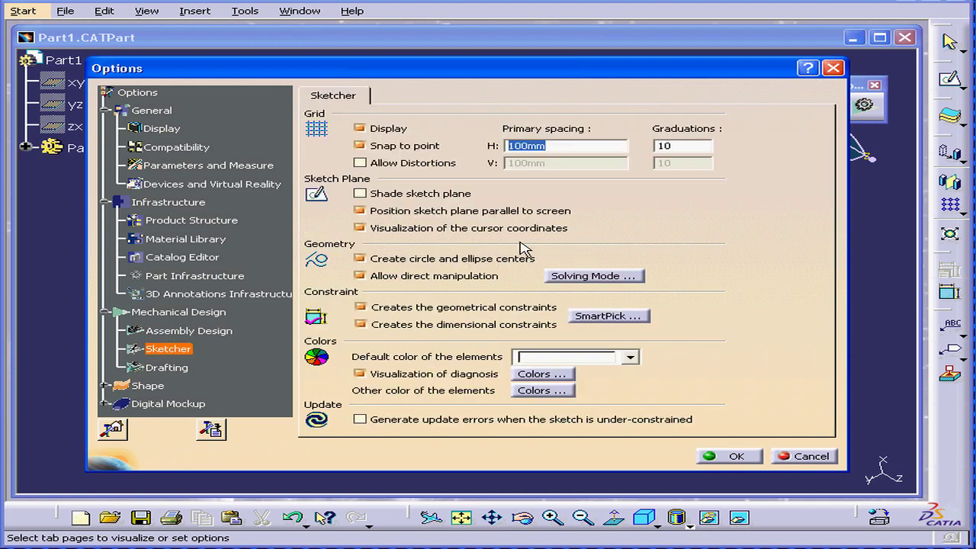
{"action": "left_click", "coordinate": [556, 146]}
{"action": "double_click", "coordinate": [526, 149]}
- Set the Length unit to Inch (in) on the Parameters and Measure Units tab
{"action": "left_click", "coordinate": [208, 168]}
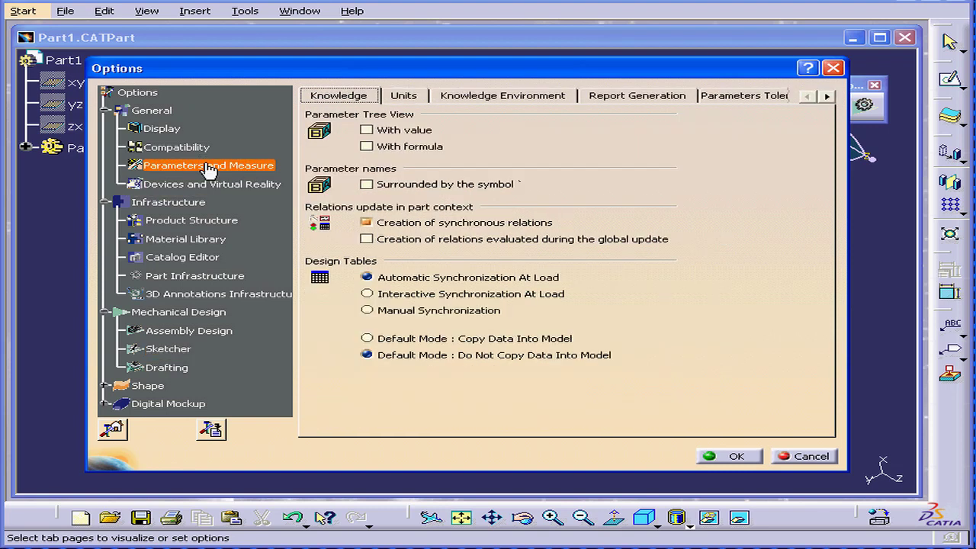
{"action": "left_click", "coordinate": [402, 97]}
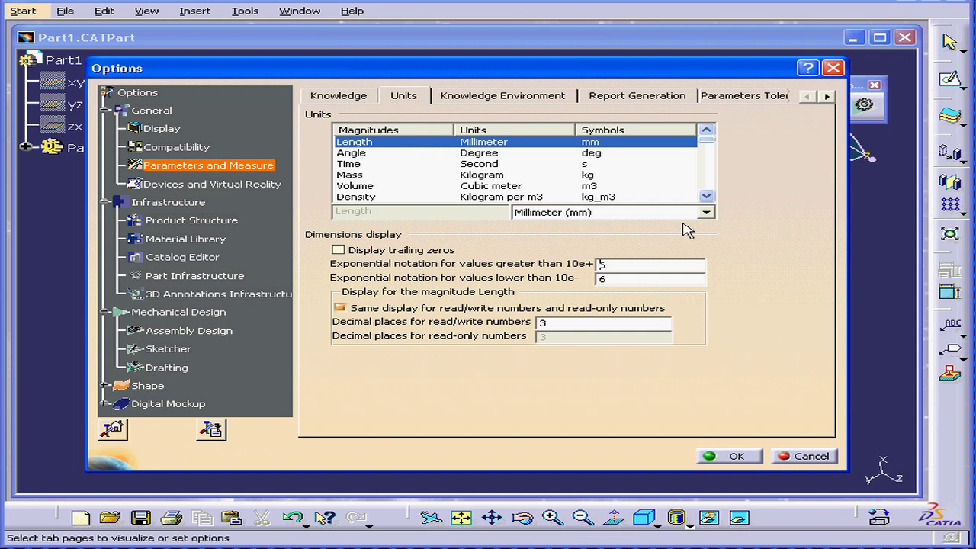
{"action": "left_click", "coordinate": [706, 213]}
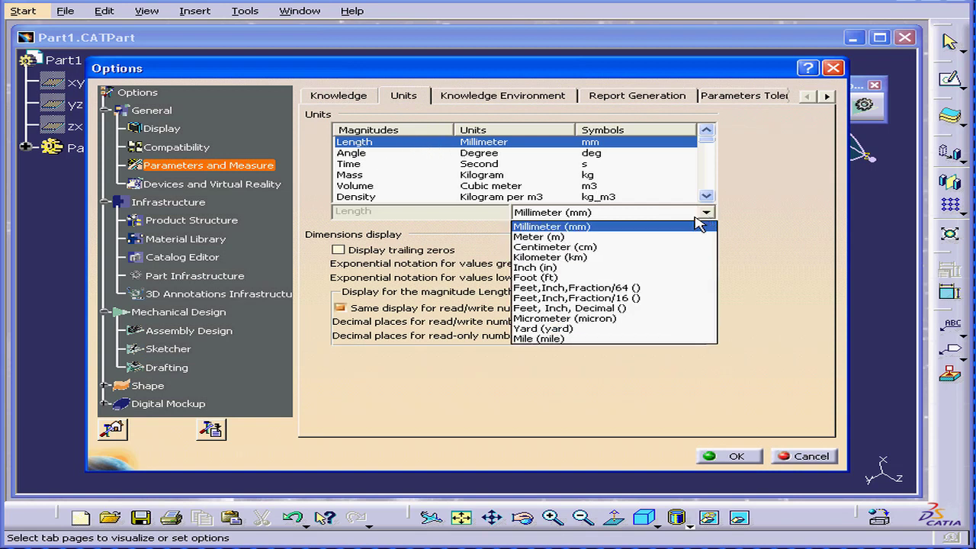
{"action": "left_click", "coordinate": [589, 269]}
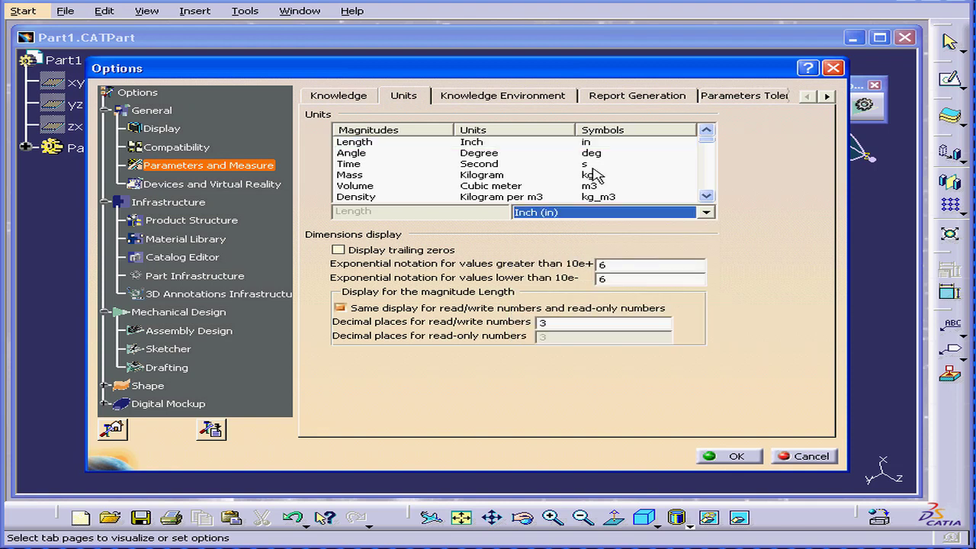
- Set the Sketcher grid to 1 in primary spacing and 8 graduations, replacing an initial 4
{"action": "left_click", "coordinate": [167, 348]}
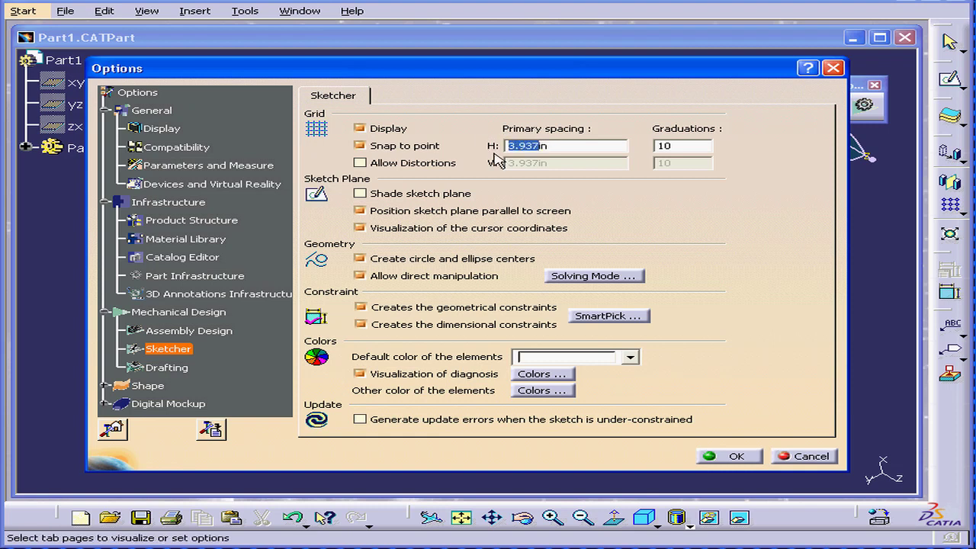
{"action": "type", "text": "1"}
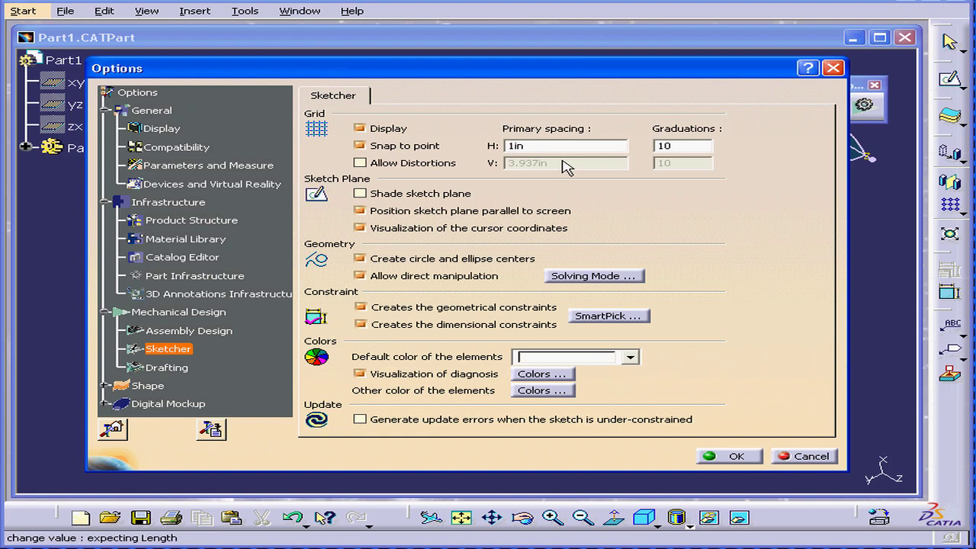
{"action": "key", "text": "Tab"}
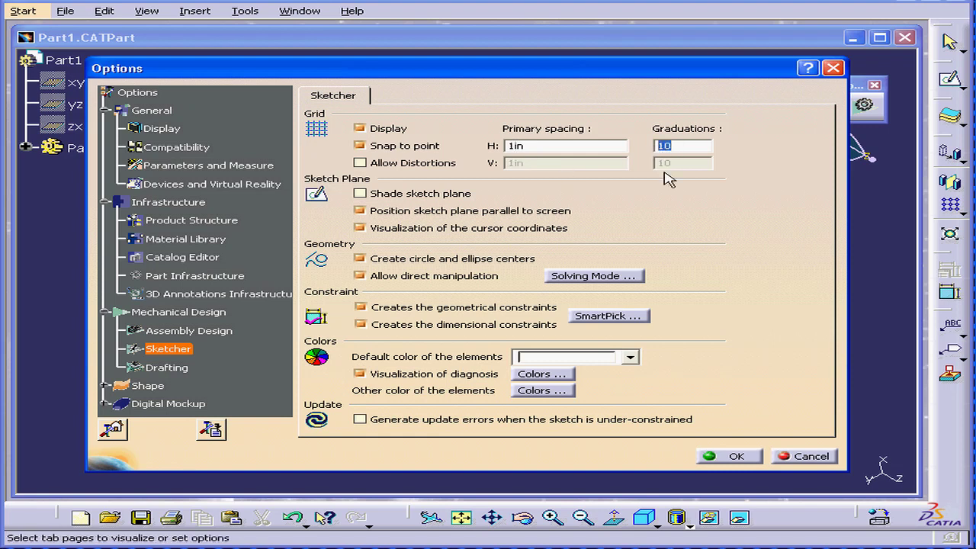
{"action": "type", "text": "4"}
{"action": "key", "text": "Tab"}
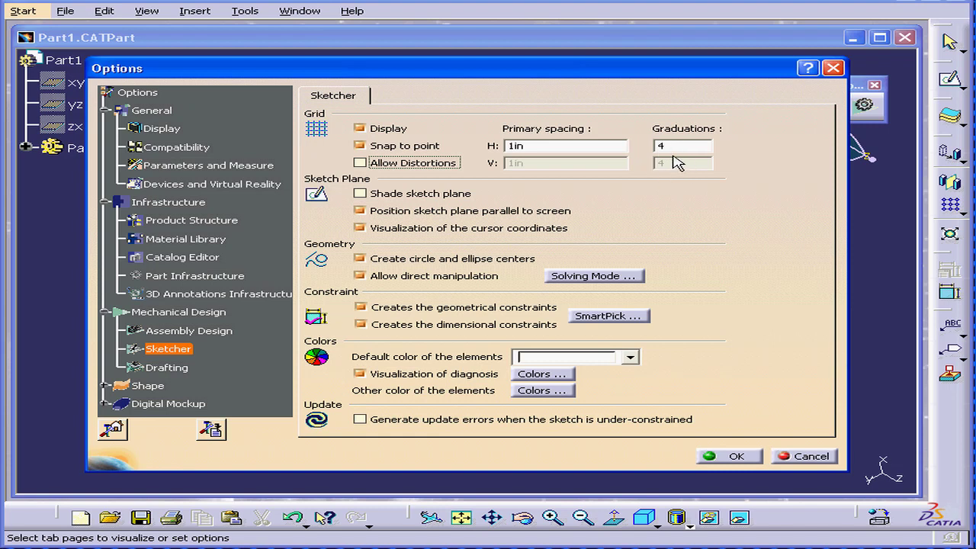
{"action": "double_click", "coordinate": [664, 146]}
{"action": "type", "text": "8"}
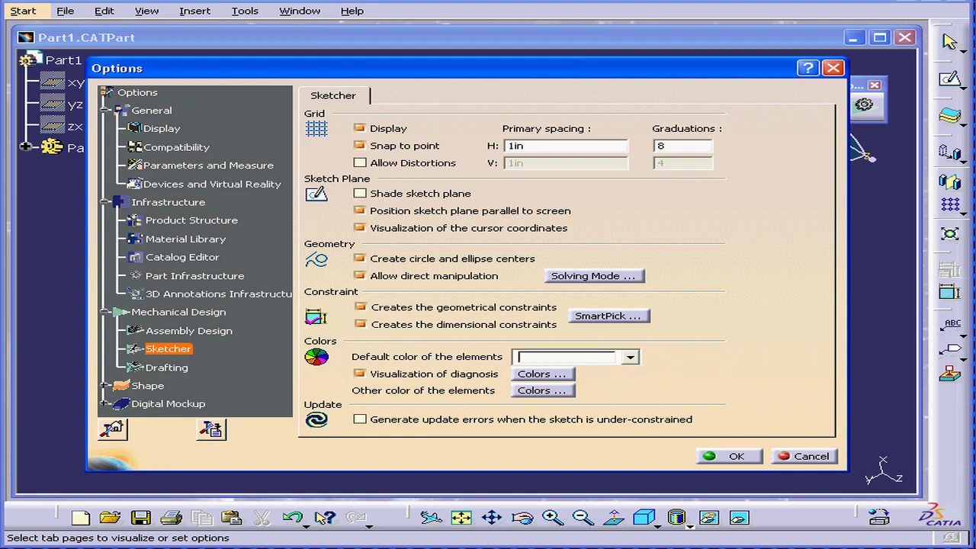
{"action": "key", "text": "Tab"}
- Set the Drafting grid primary spacing to 1 in and confirm all options with OK
{"action": "left_click", "coordinate": [168, 368]}
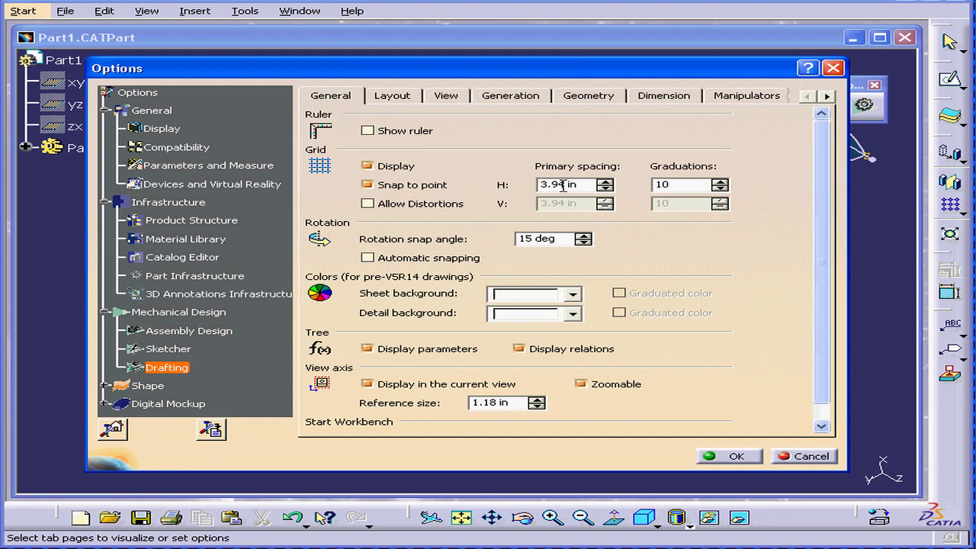
{"action": "left_click_drag", "start_coordinate": [564, 185], "coordinate": [512, 186]}
{"action": "type", "text": "1"}
{"action": "key", "text": "Tab"}
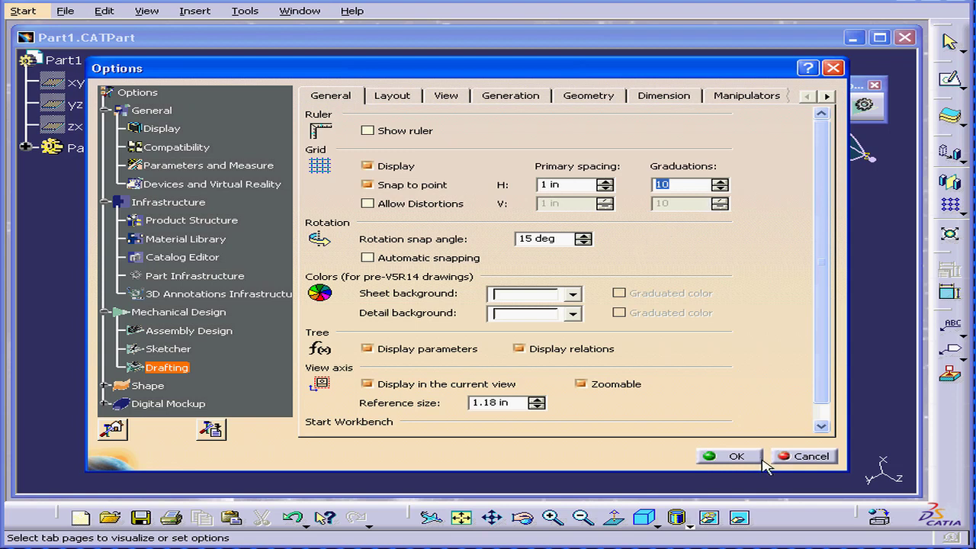
{"action": "left_click", "coordinate": [734, 457]}
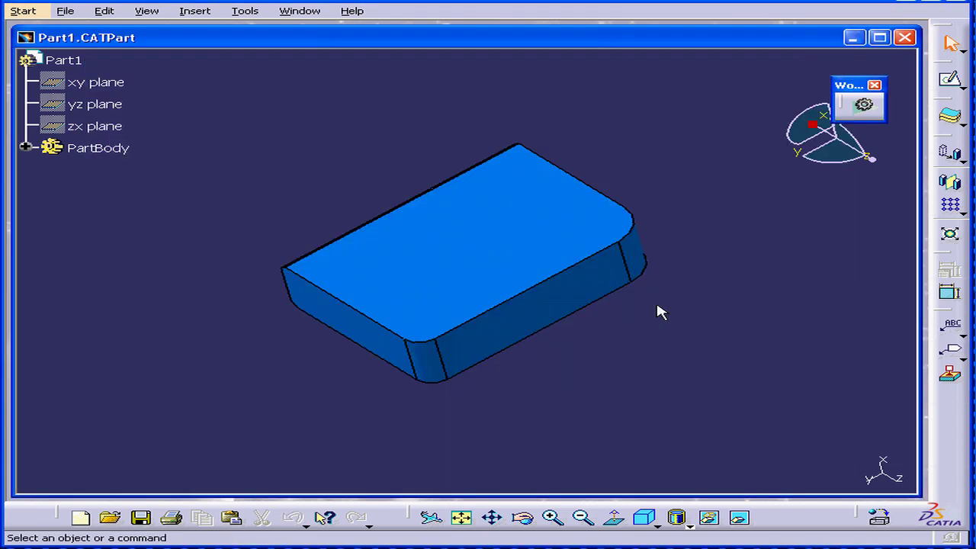